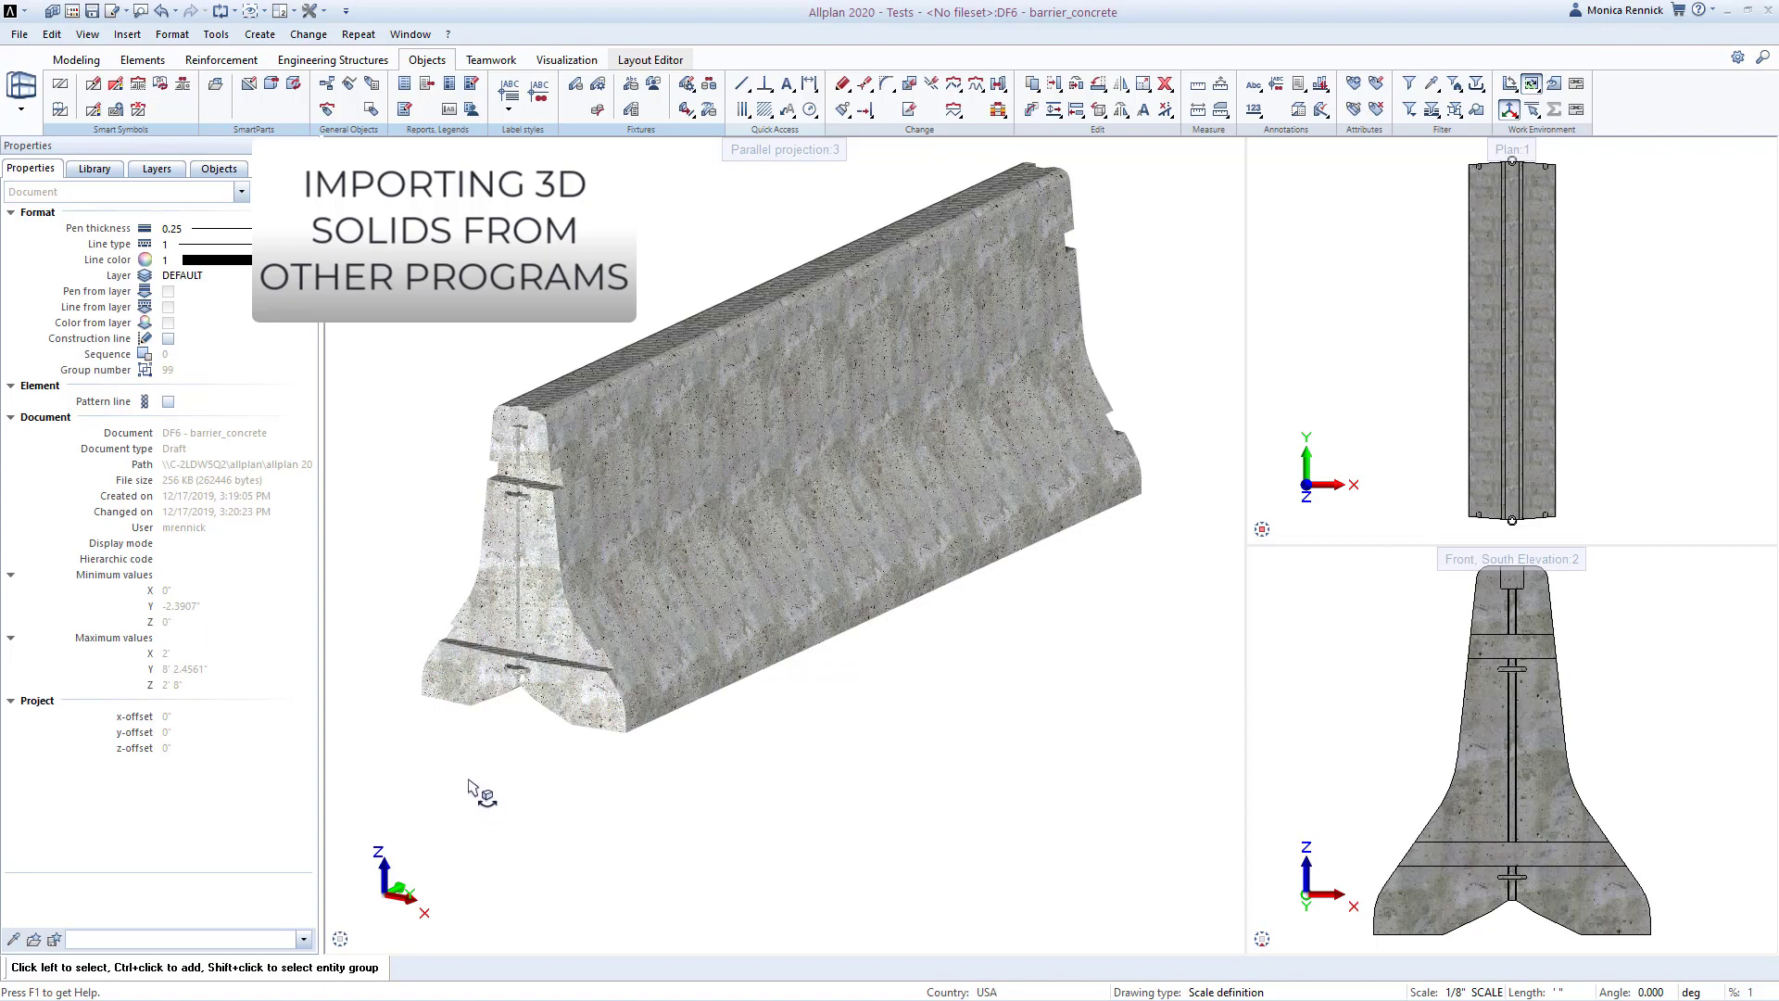
- Delete the entire concrete barrier from the drawing and switch to the File Explorer 'files' folder
{"action": "middle_click_drag", "start_coordinate": [481, 790], "coordinate": [419, 815], "text": "shift"}
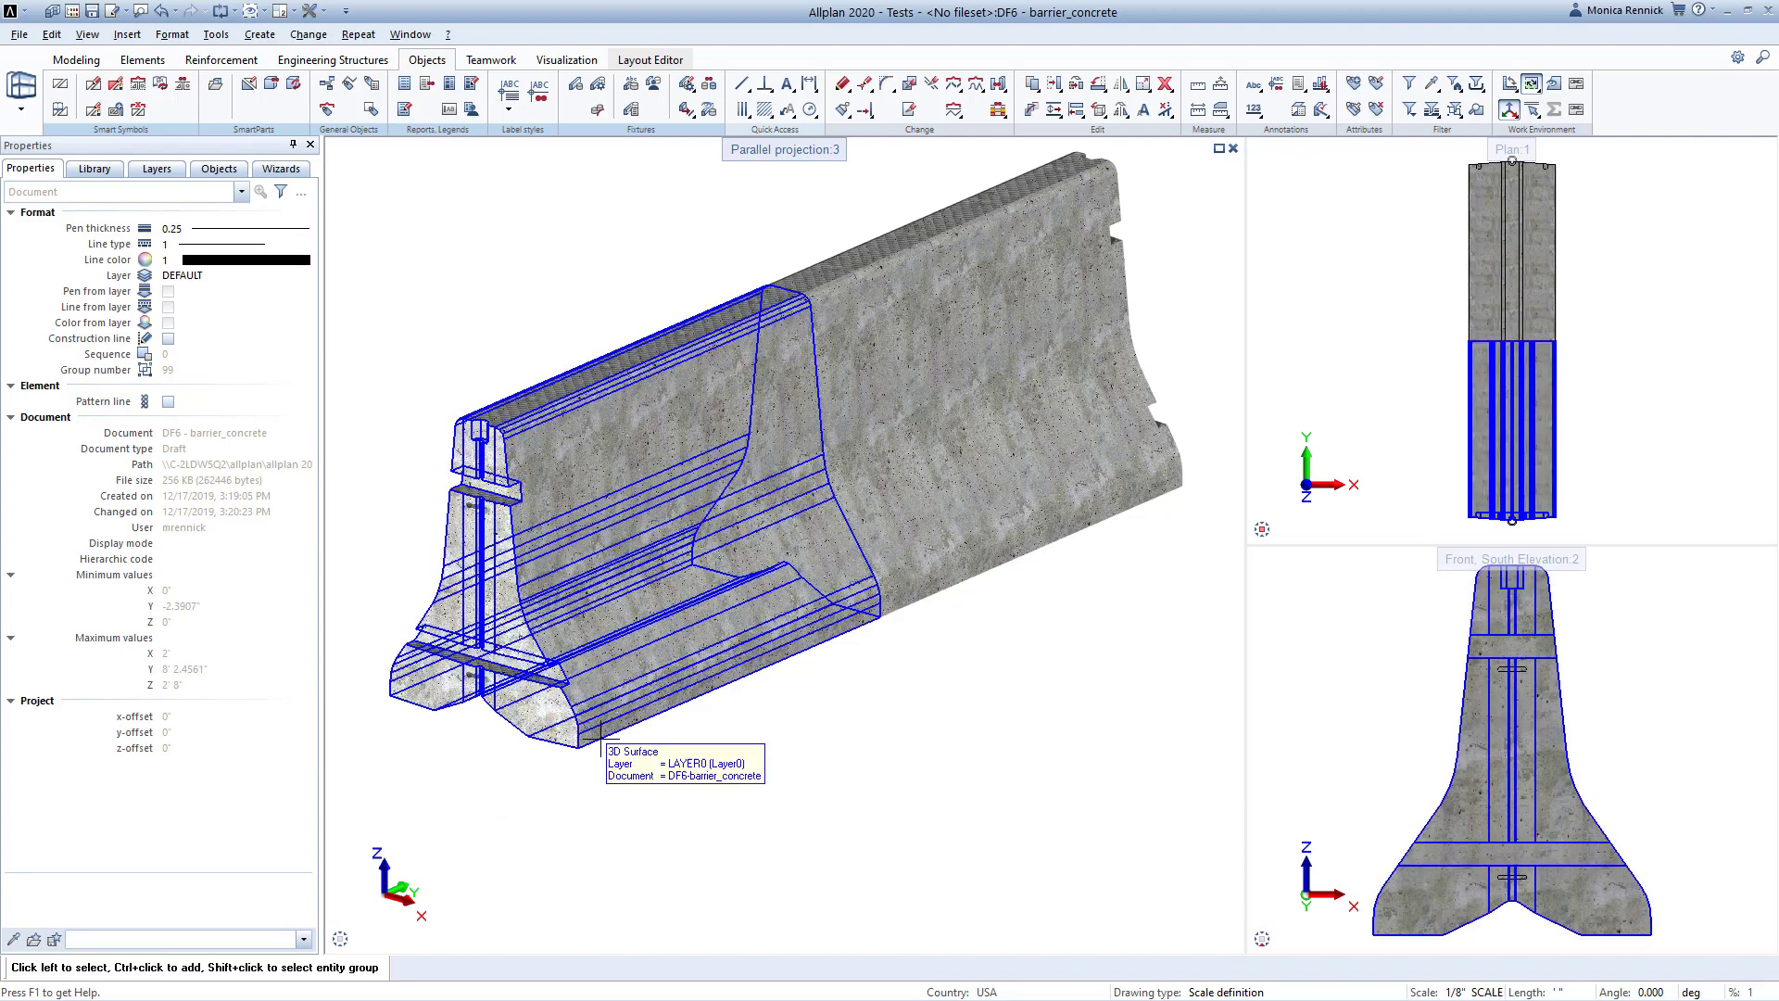
{"action": "scroll", "coordinate": [607, 751], "scroll_direction": "down", "scroll_amount": 3}
{"action": "left_click_drag", "start_coordinate": [408, 429], "coordinate": [988, 802]}
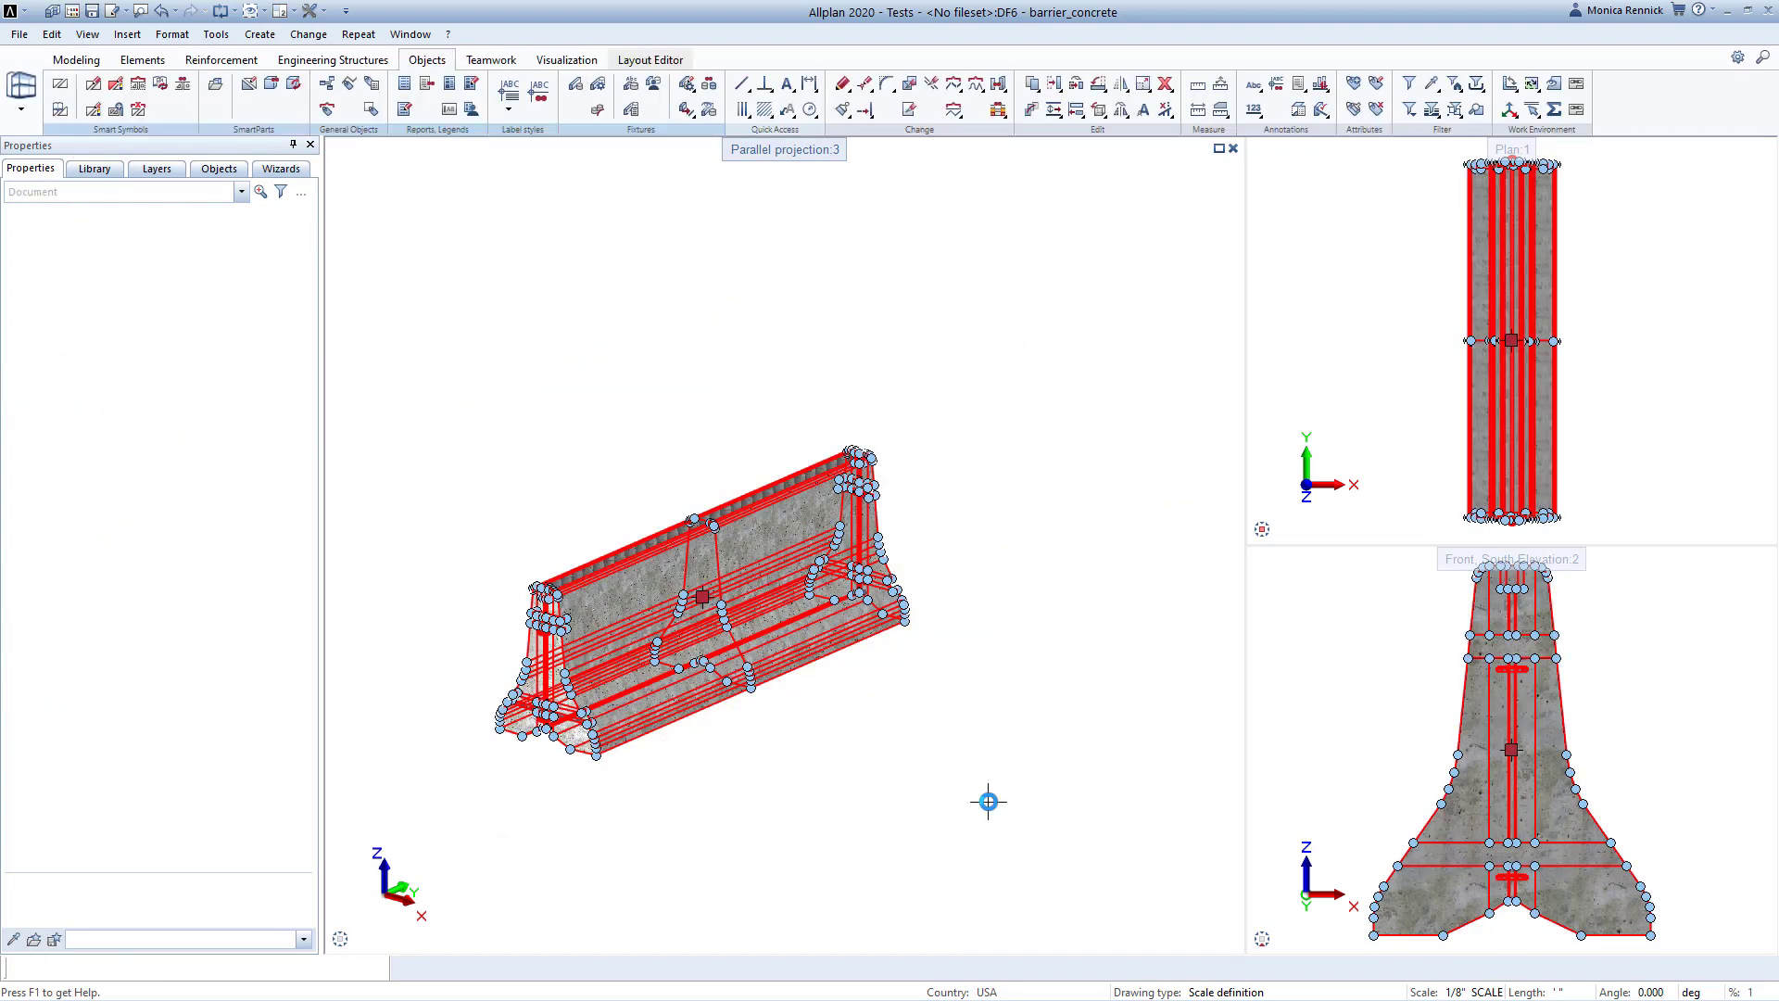
{"action": "key", "text": "Delete"}
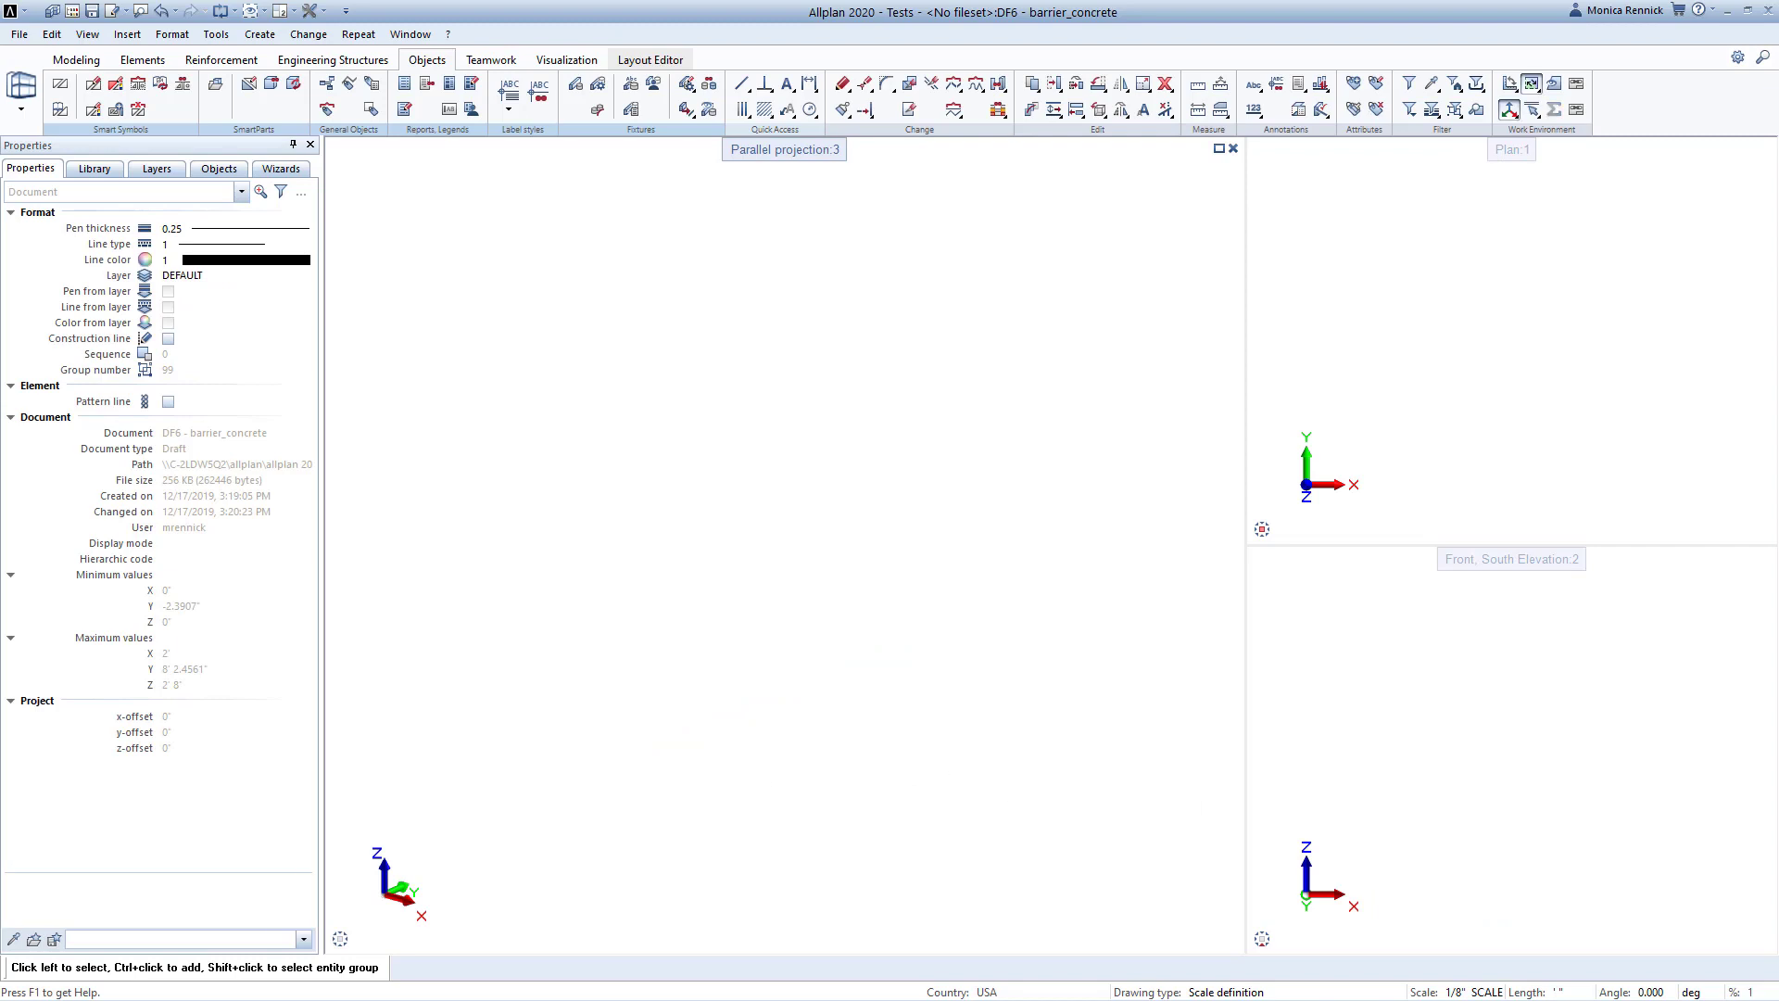
{"action": "key", "text": "alt+Tab"}
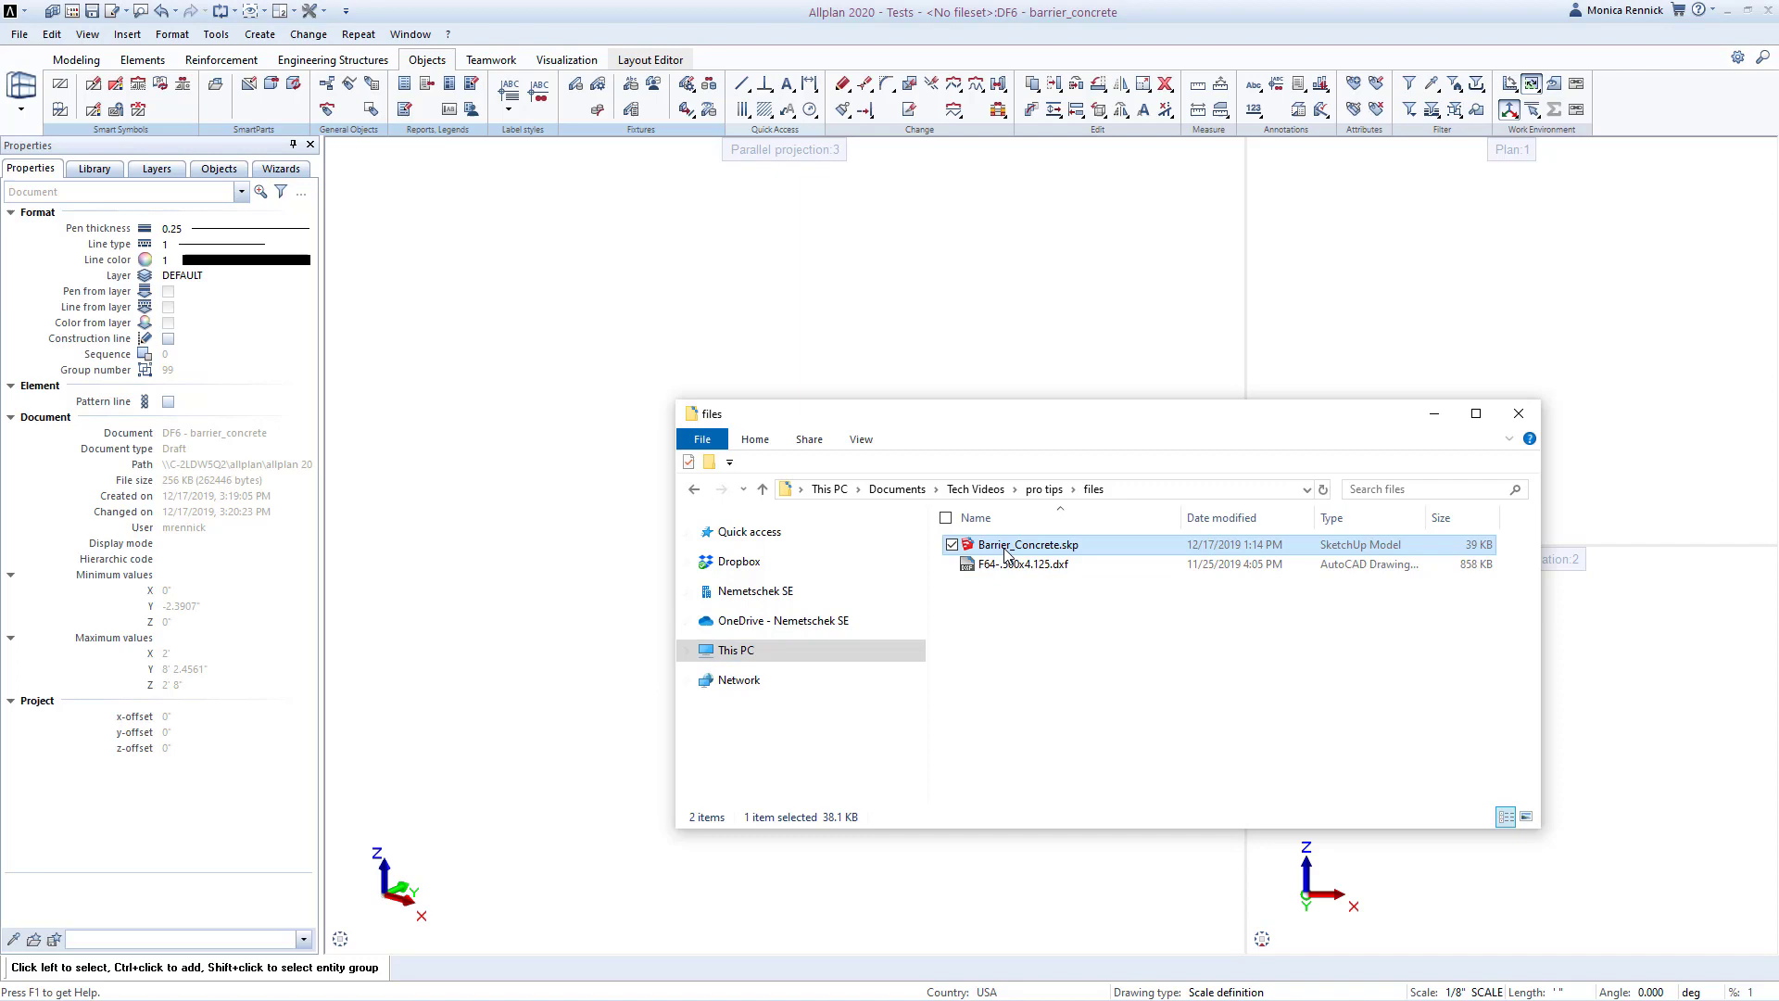
- Drop Barrier_Concrete.skp from File Explorer into the Allplan viewport as a smart symbol
{"action": "left_click_drag", "start_coordinate": [1007, 553], "coordinate": [515, 474]}
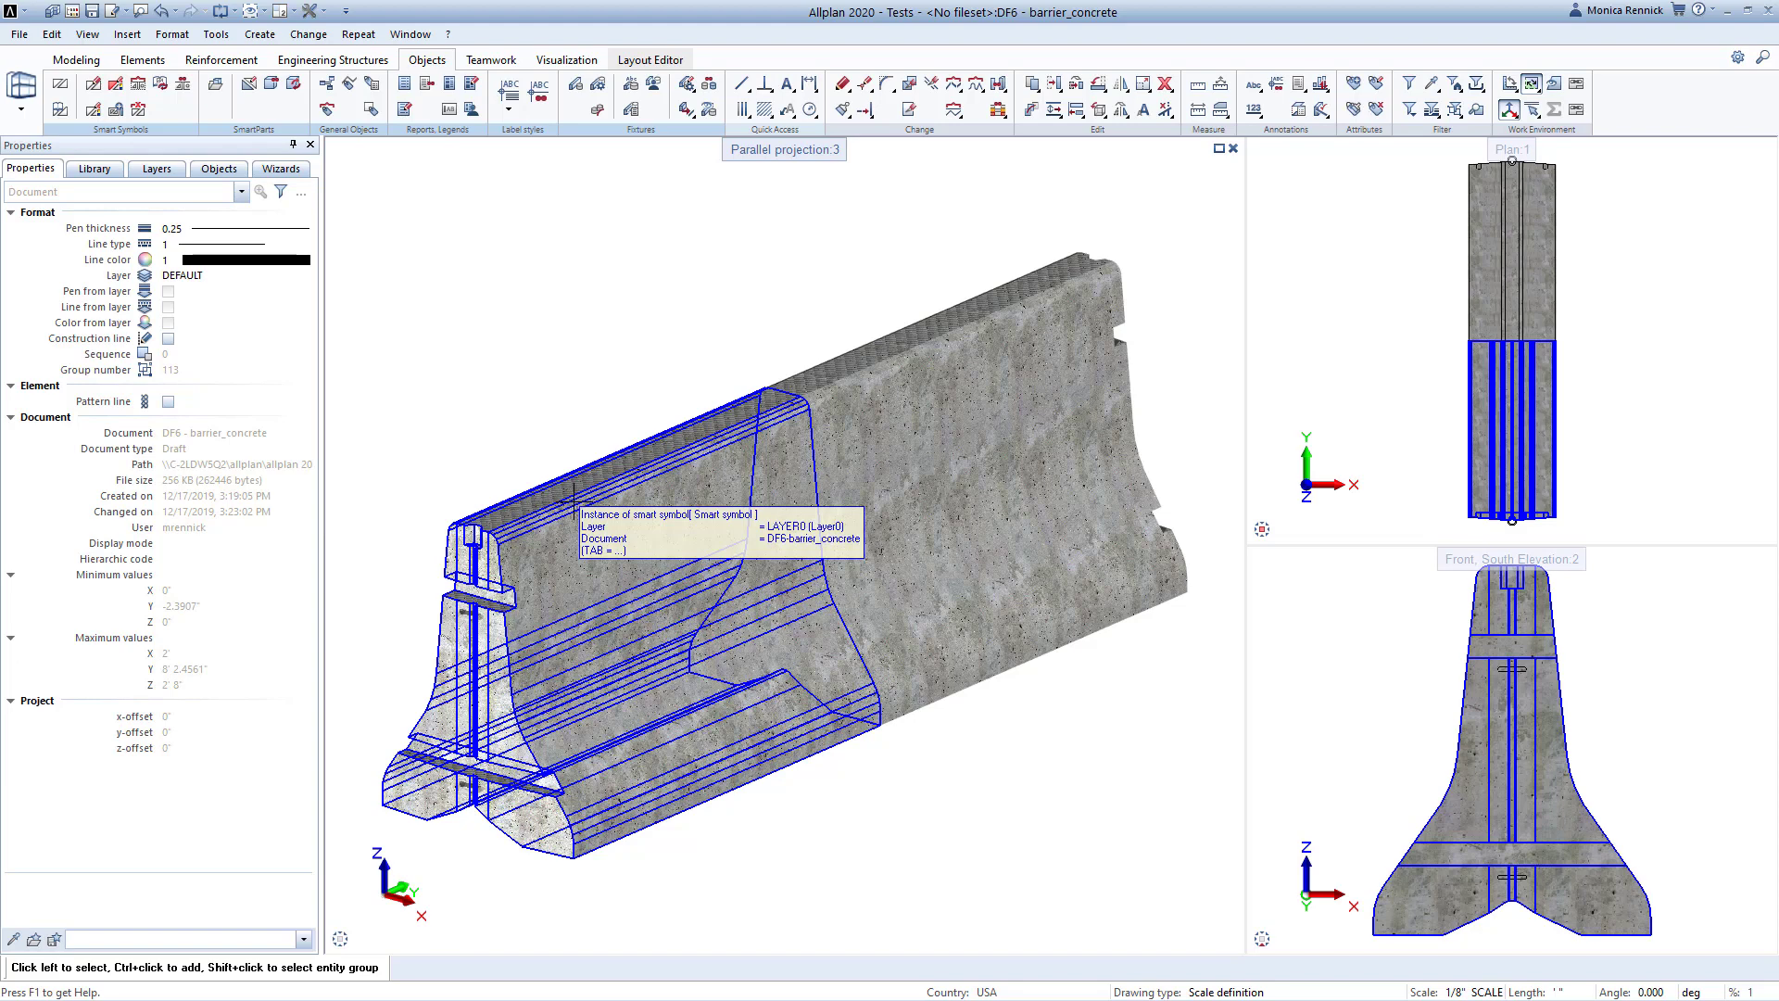
- Unlink both barrier smart symbol instances into individual elements using the Fully unlinking mode
{"action": "right_click", "coordinate": [577, 504]}
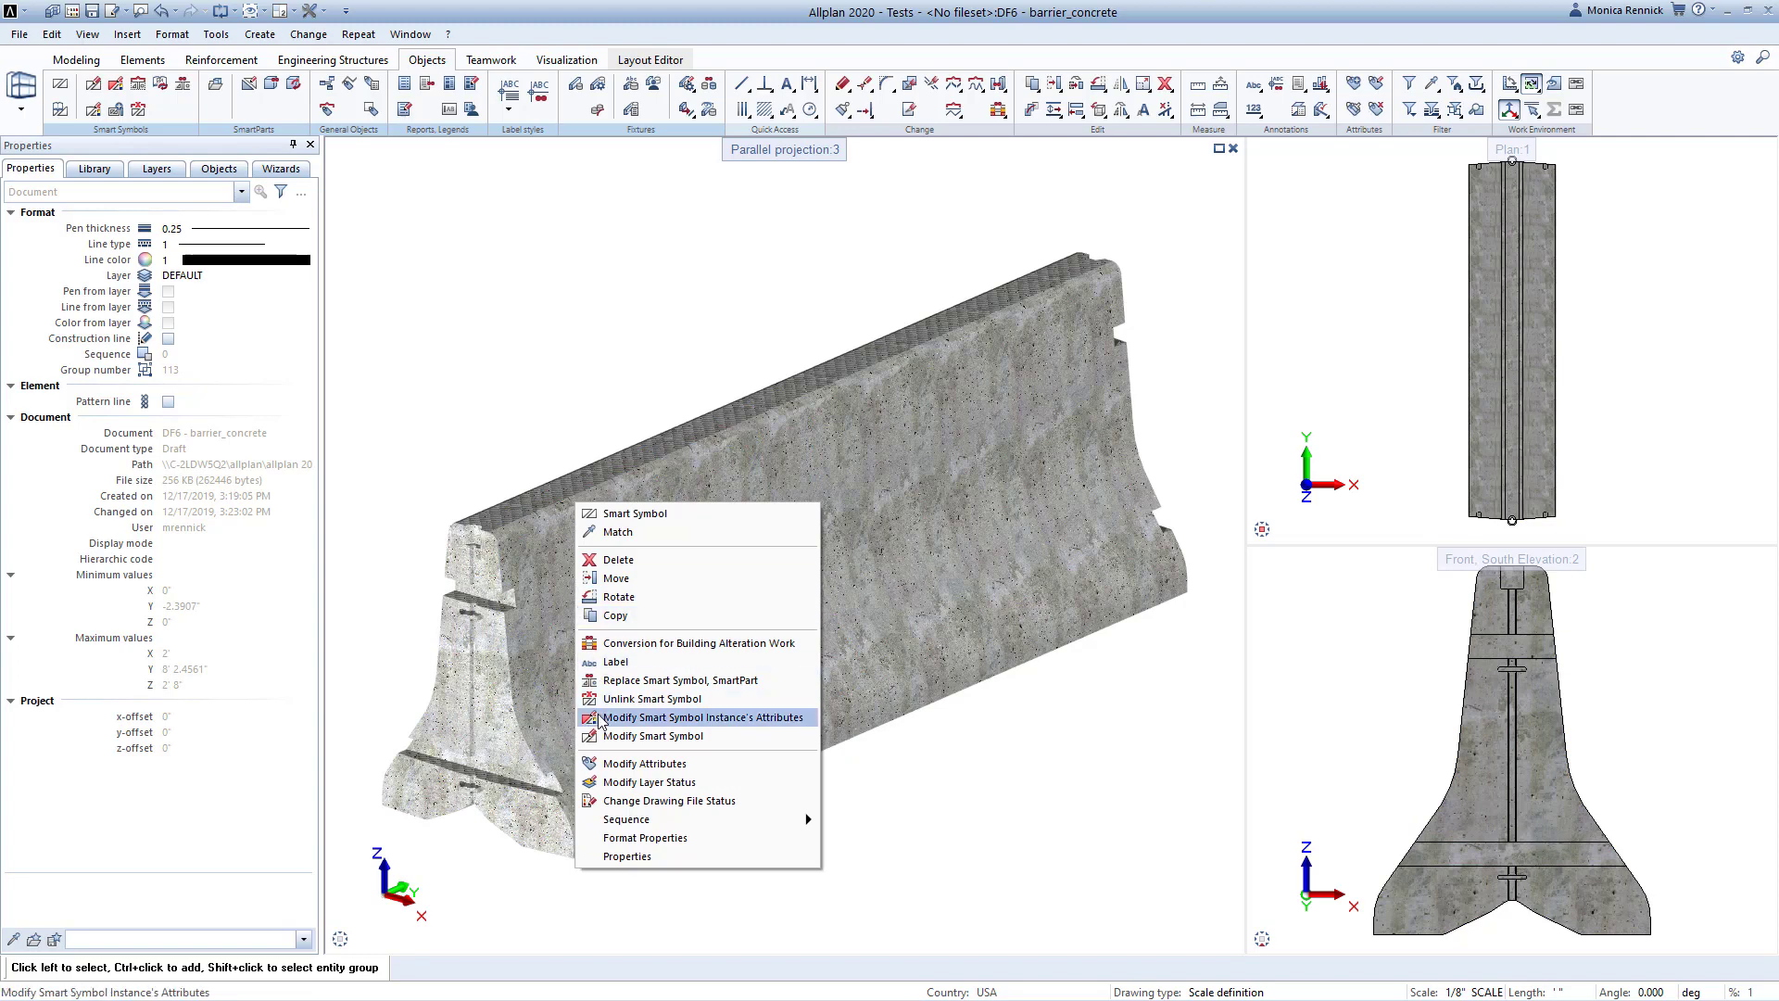
{"action": "left_click", "coordinate": [718, 703]}
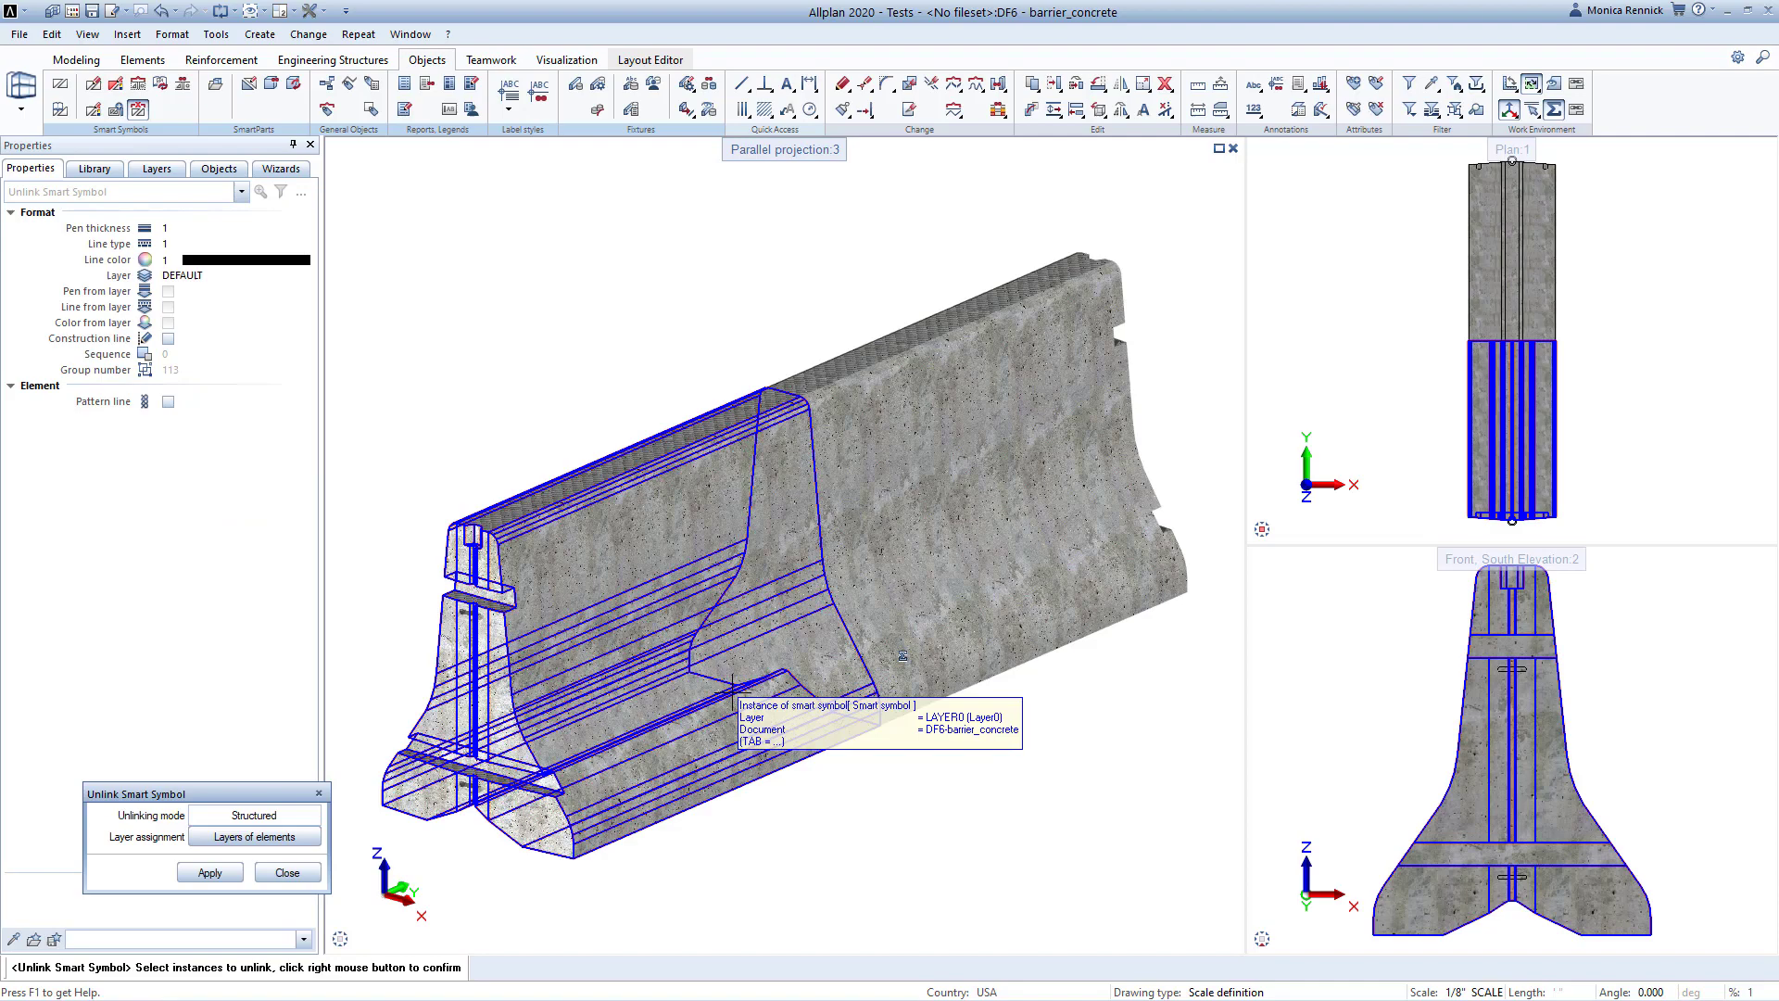
{"action": "left_click", "coordinate": [728, 709]}
{"action": "left_click", "coordinate": [929, 626]}
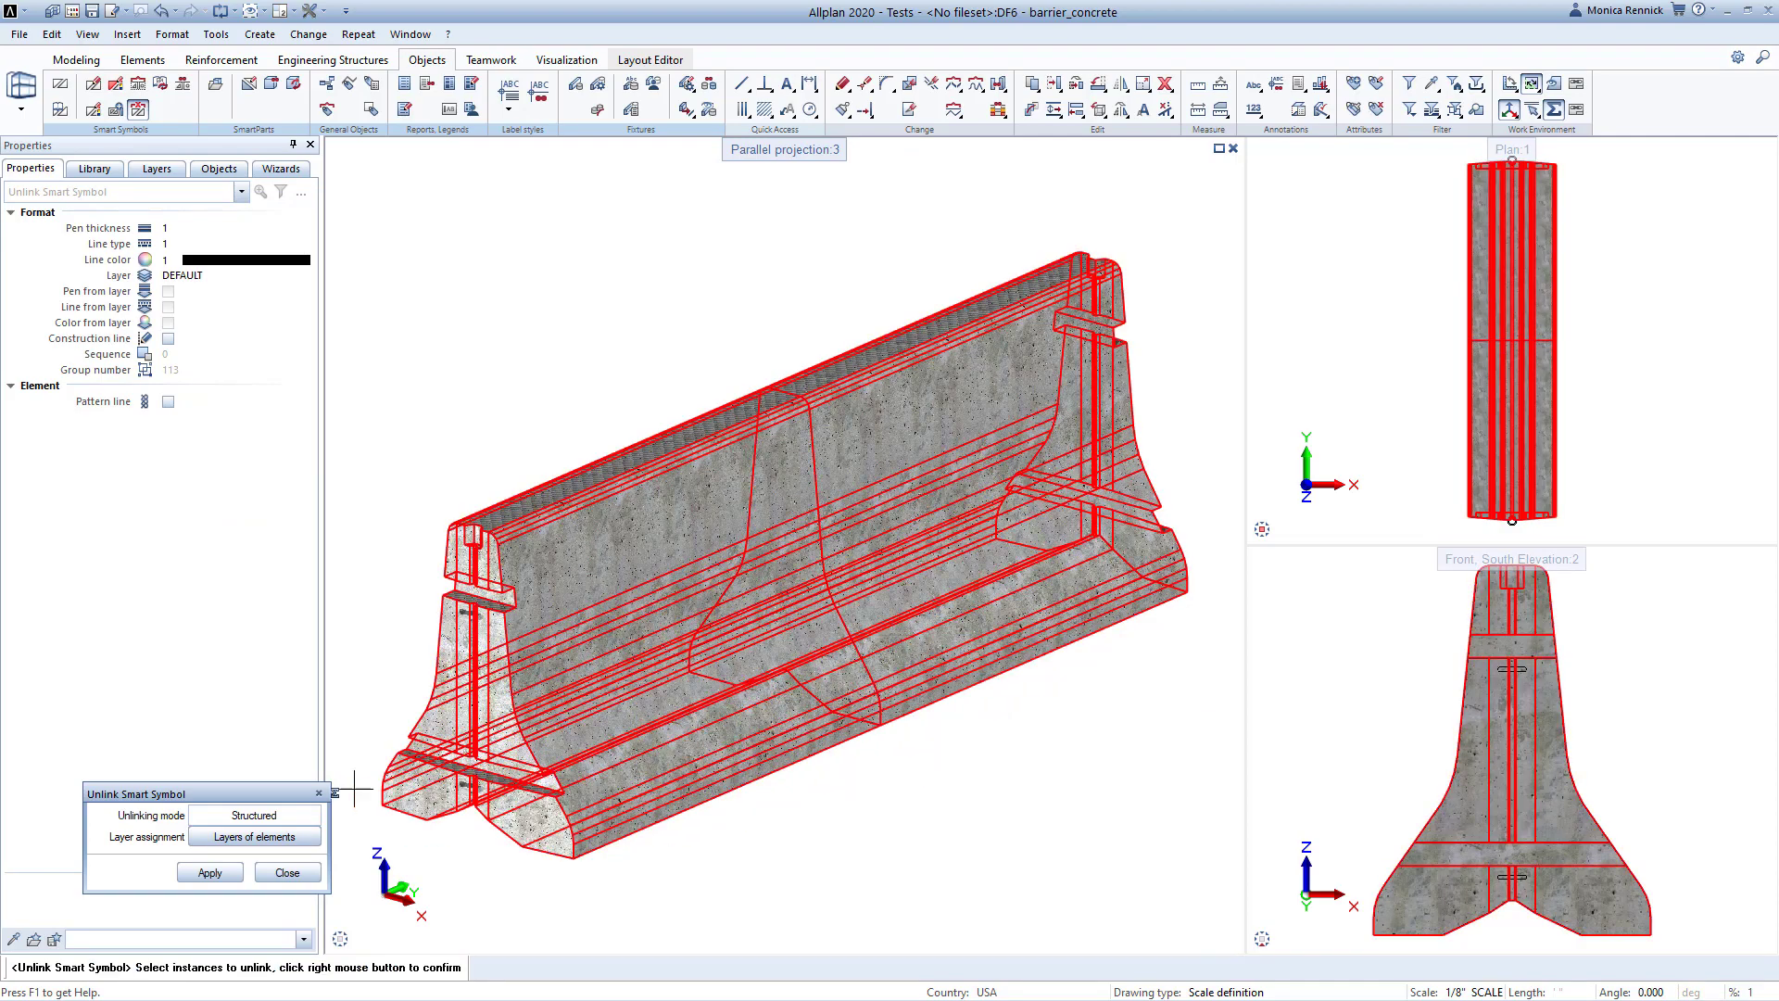
{"action": "left_click", "coordinate": [291, 821]}
{"action": "right_click", "coordinate": [777, 846]}
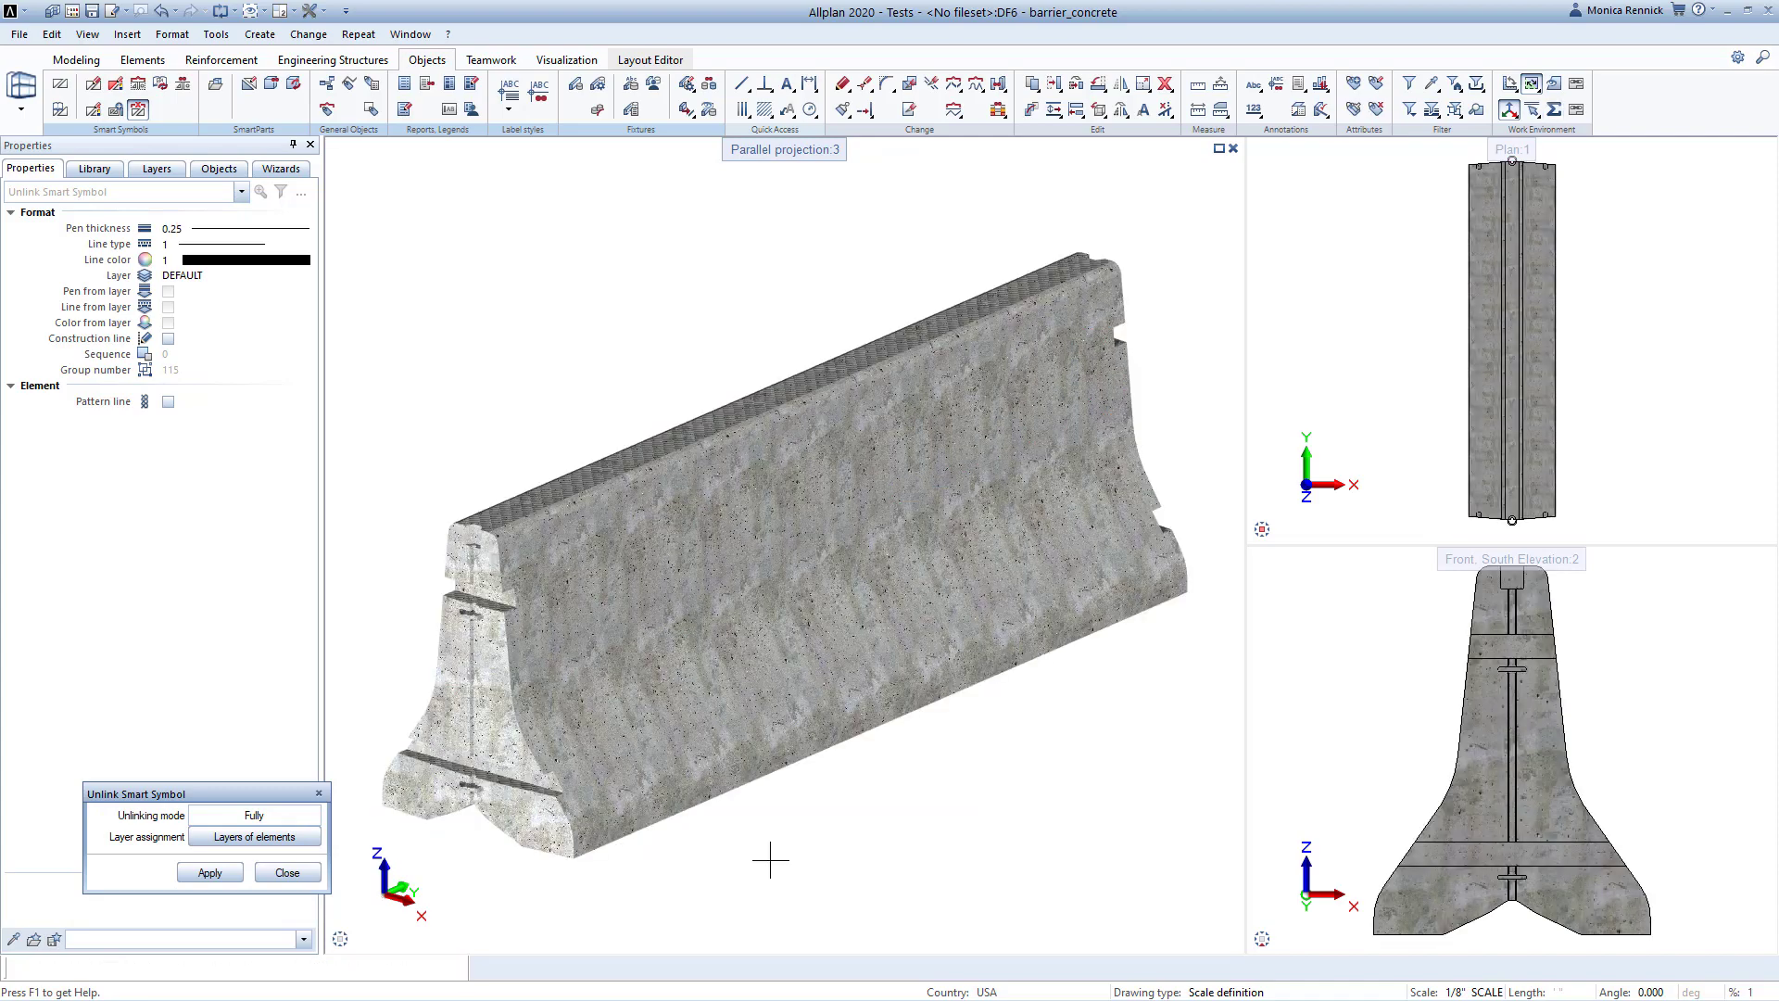
{"action": "key", "text": "Escape"}
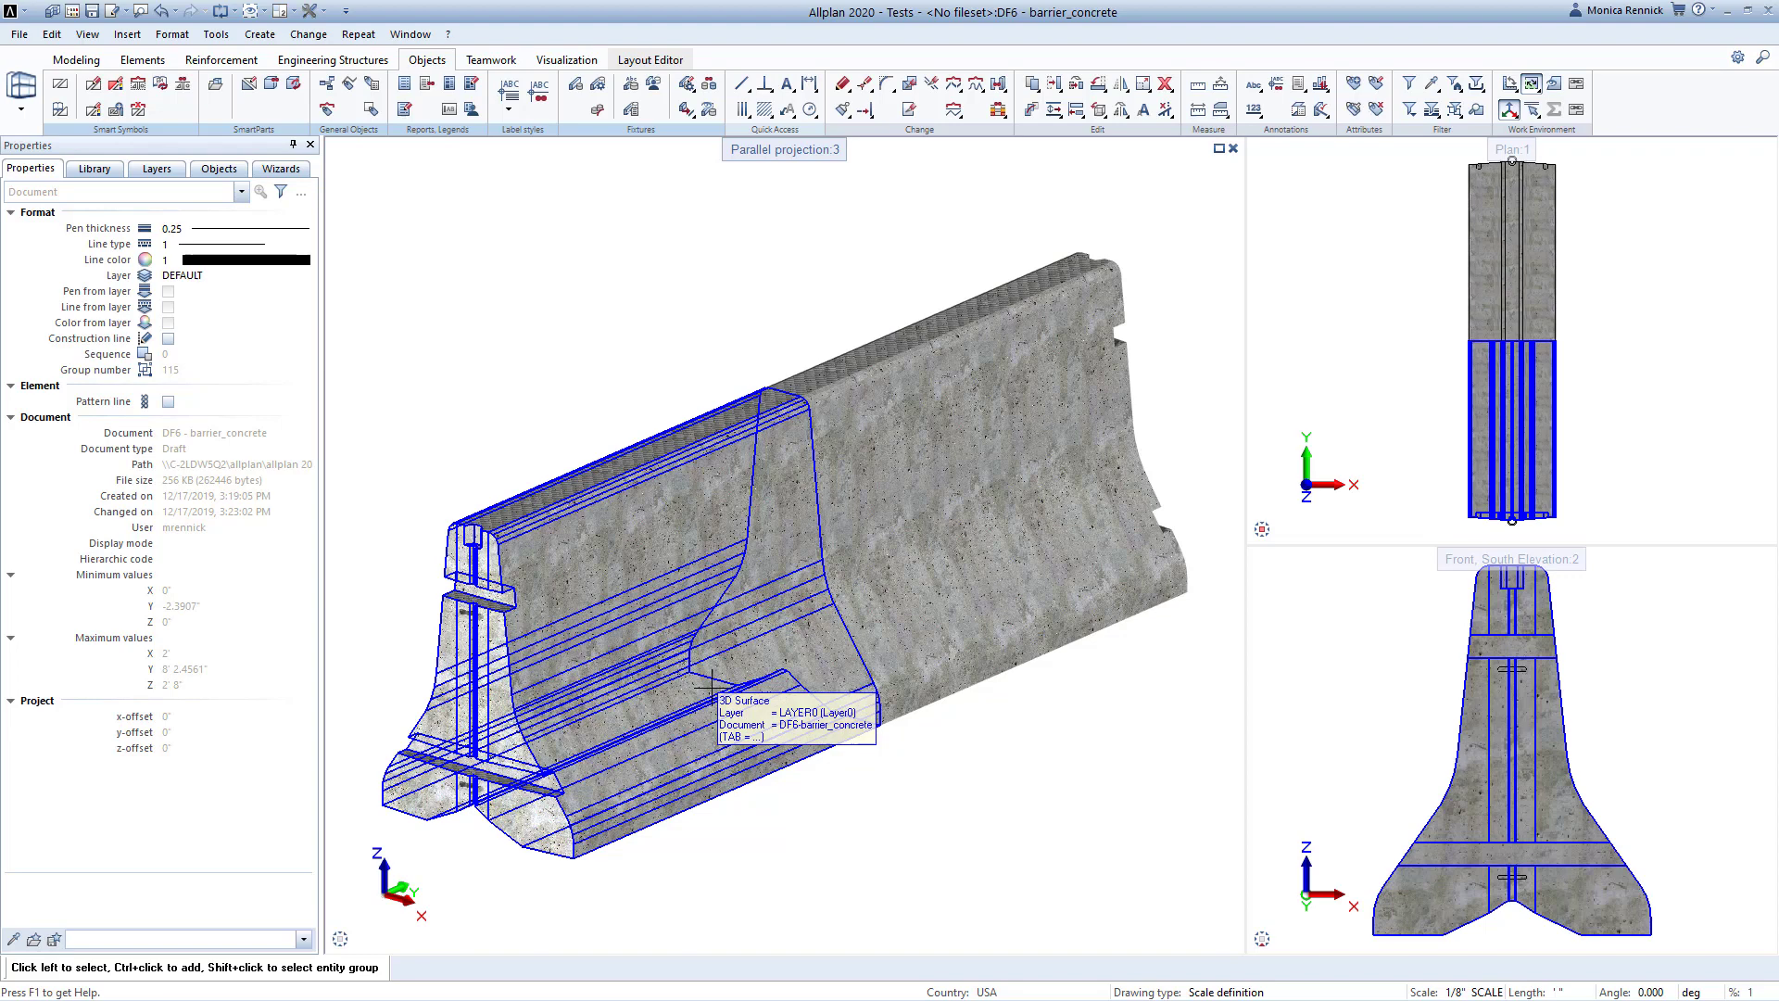
{"action": "scroll", "coordinate": [709, 687], "scroll_direction": "down", "scroll_amount": 1}
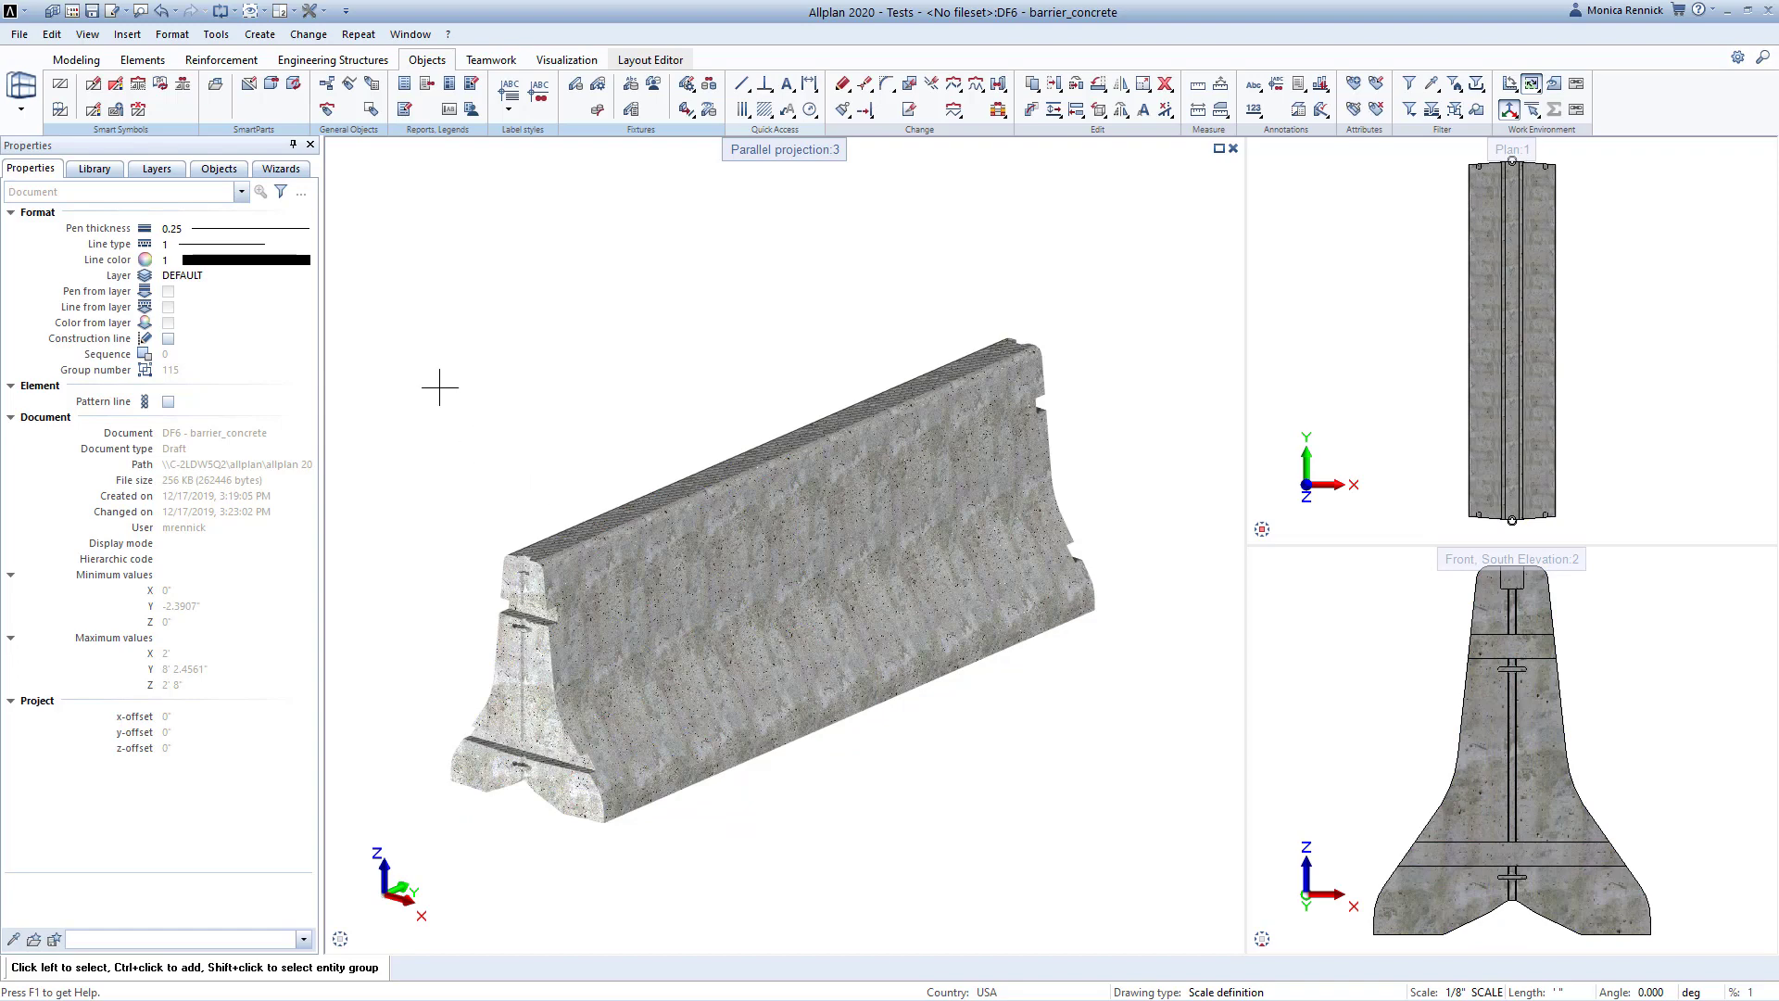
- Draw a box solid around the whole barrier, extending past its ends, sides and top
{"action": "left_click", "coordinate": [91, 62]}
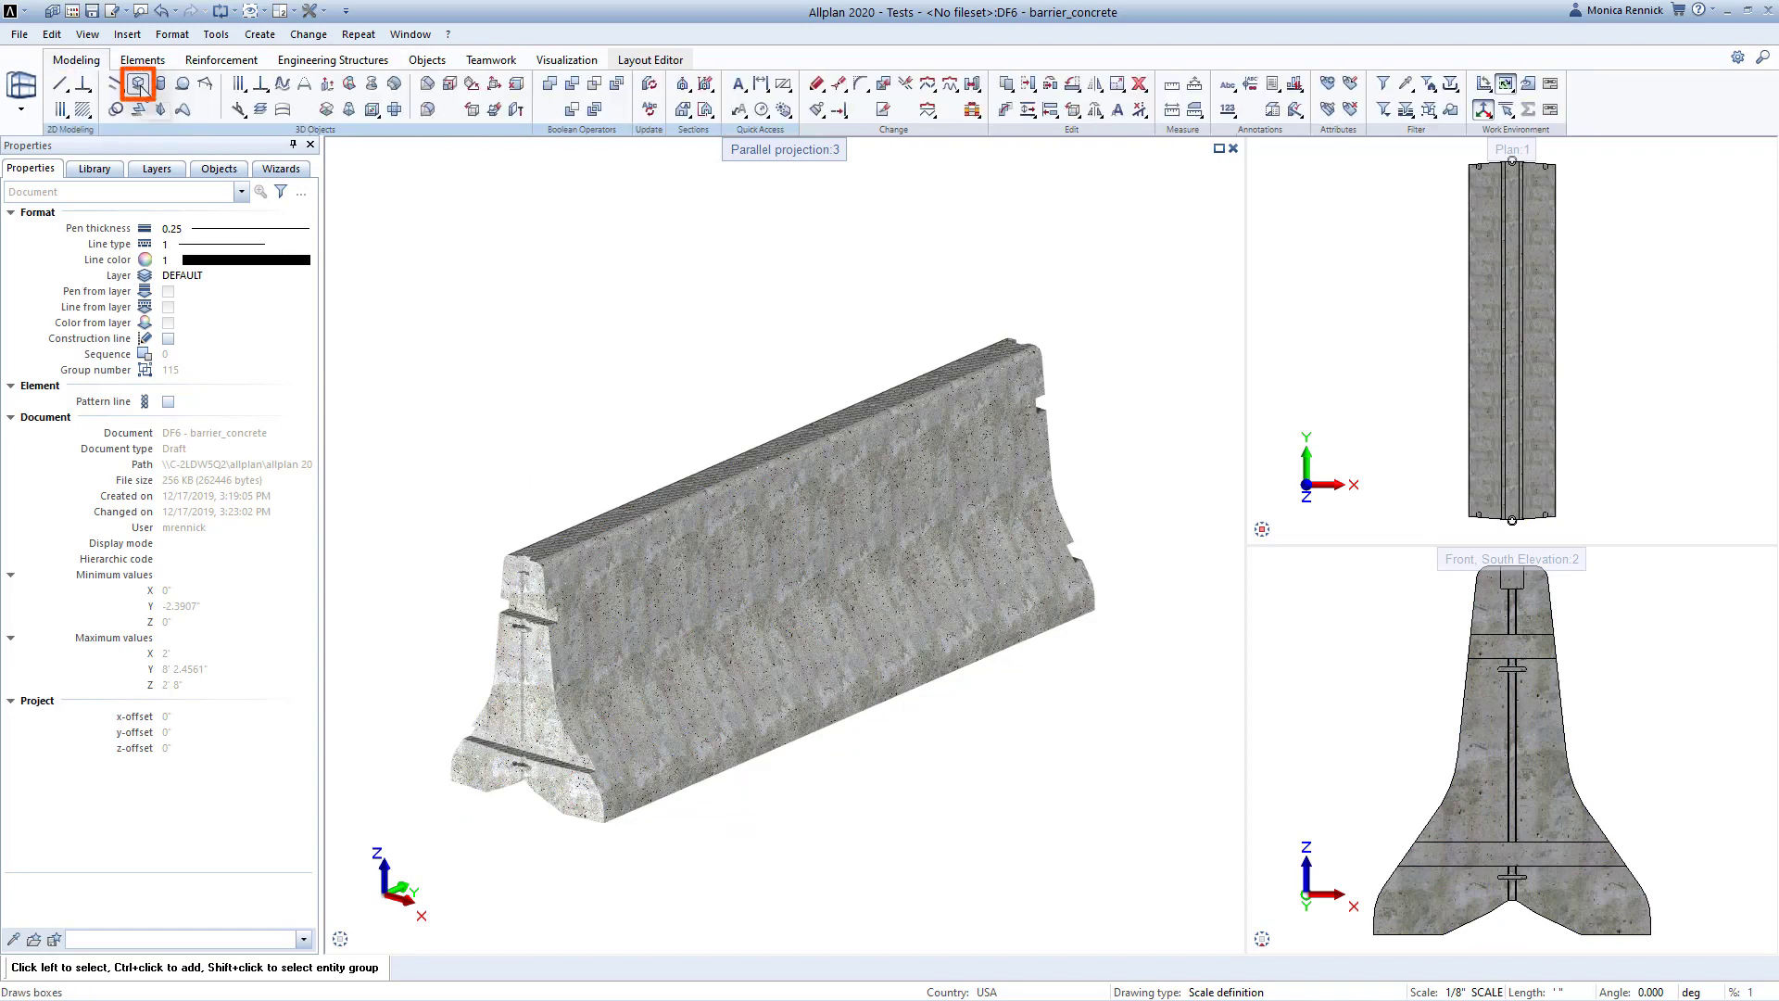
{"action": "left_click", "coordinate": [137, 85]}
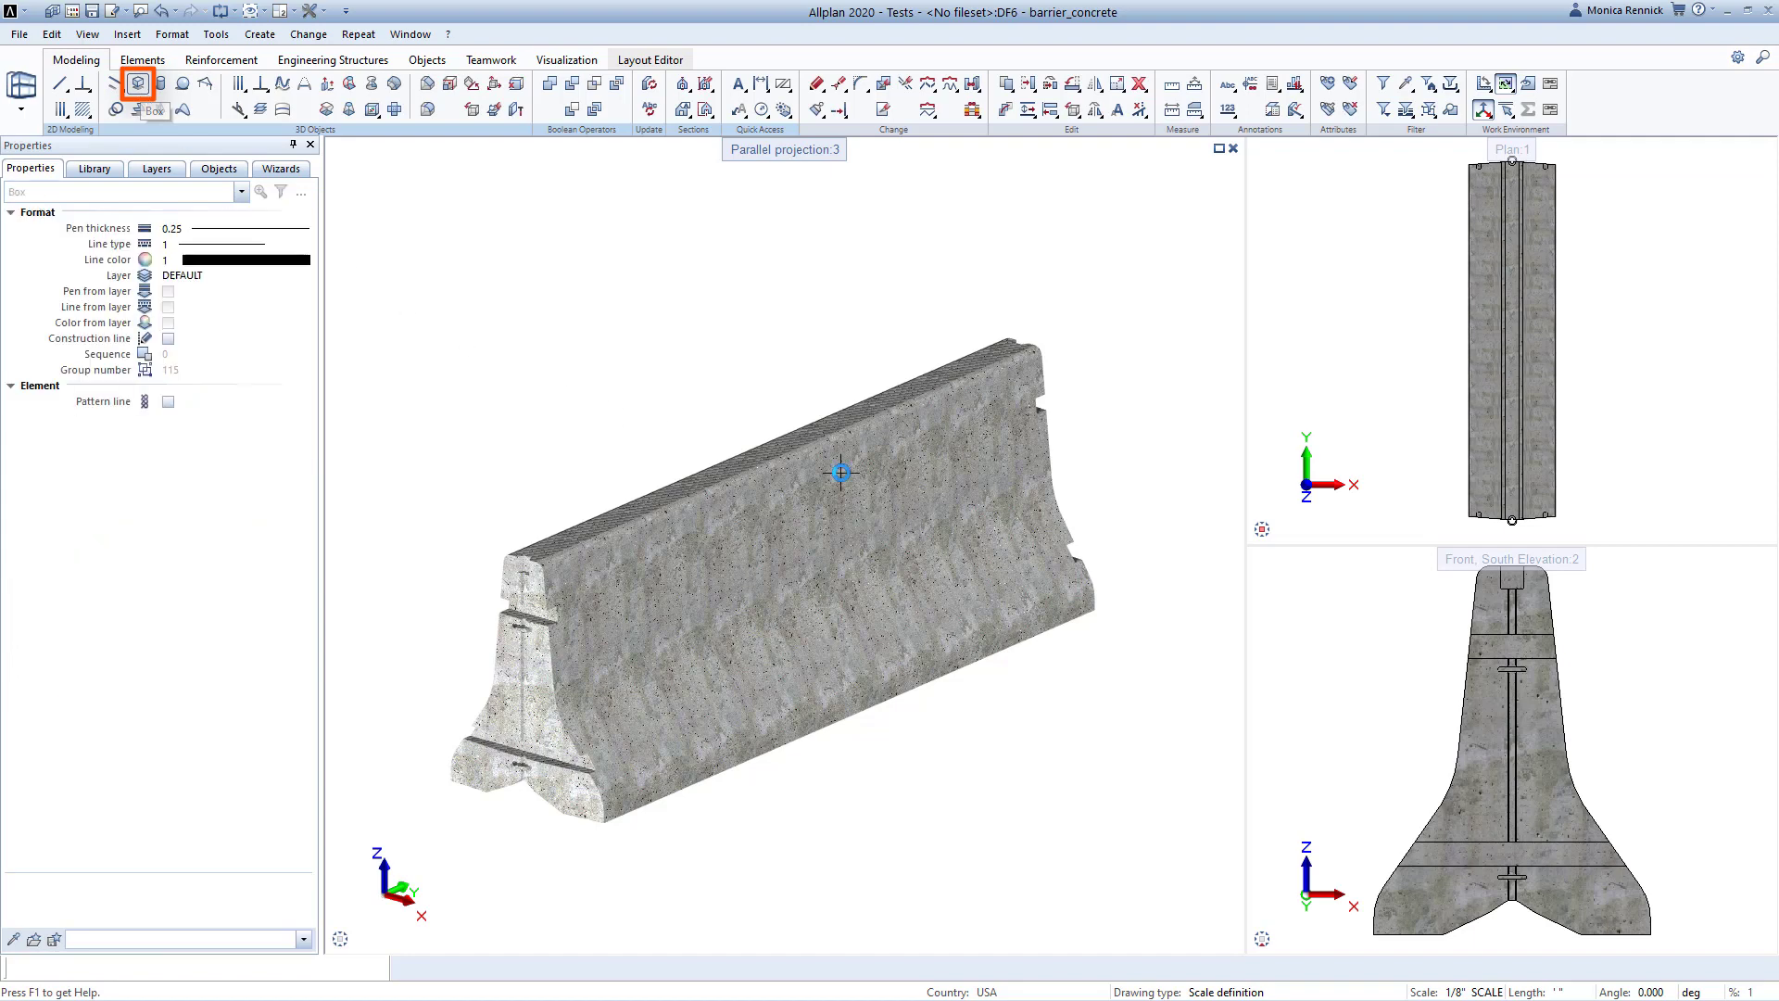
{"action": "left_click", "coordinate": [373, 775]}
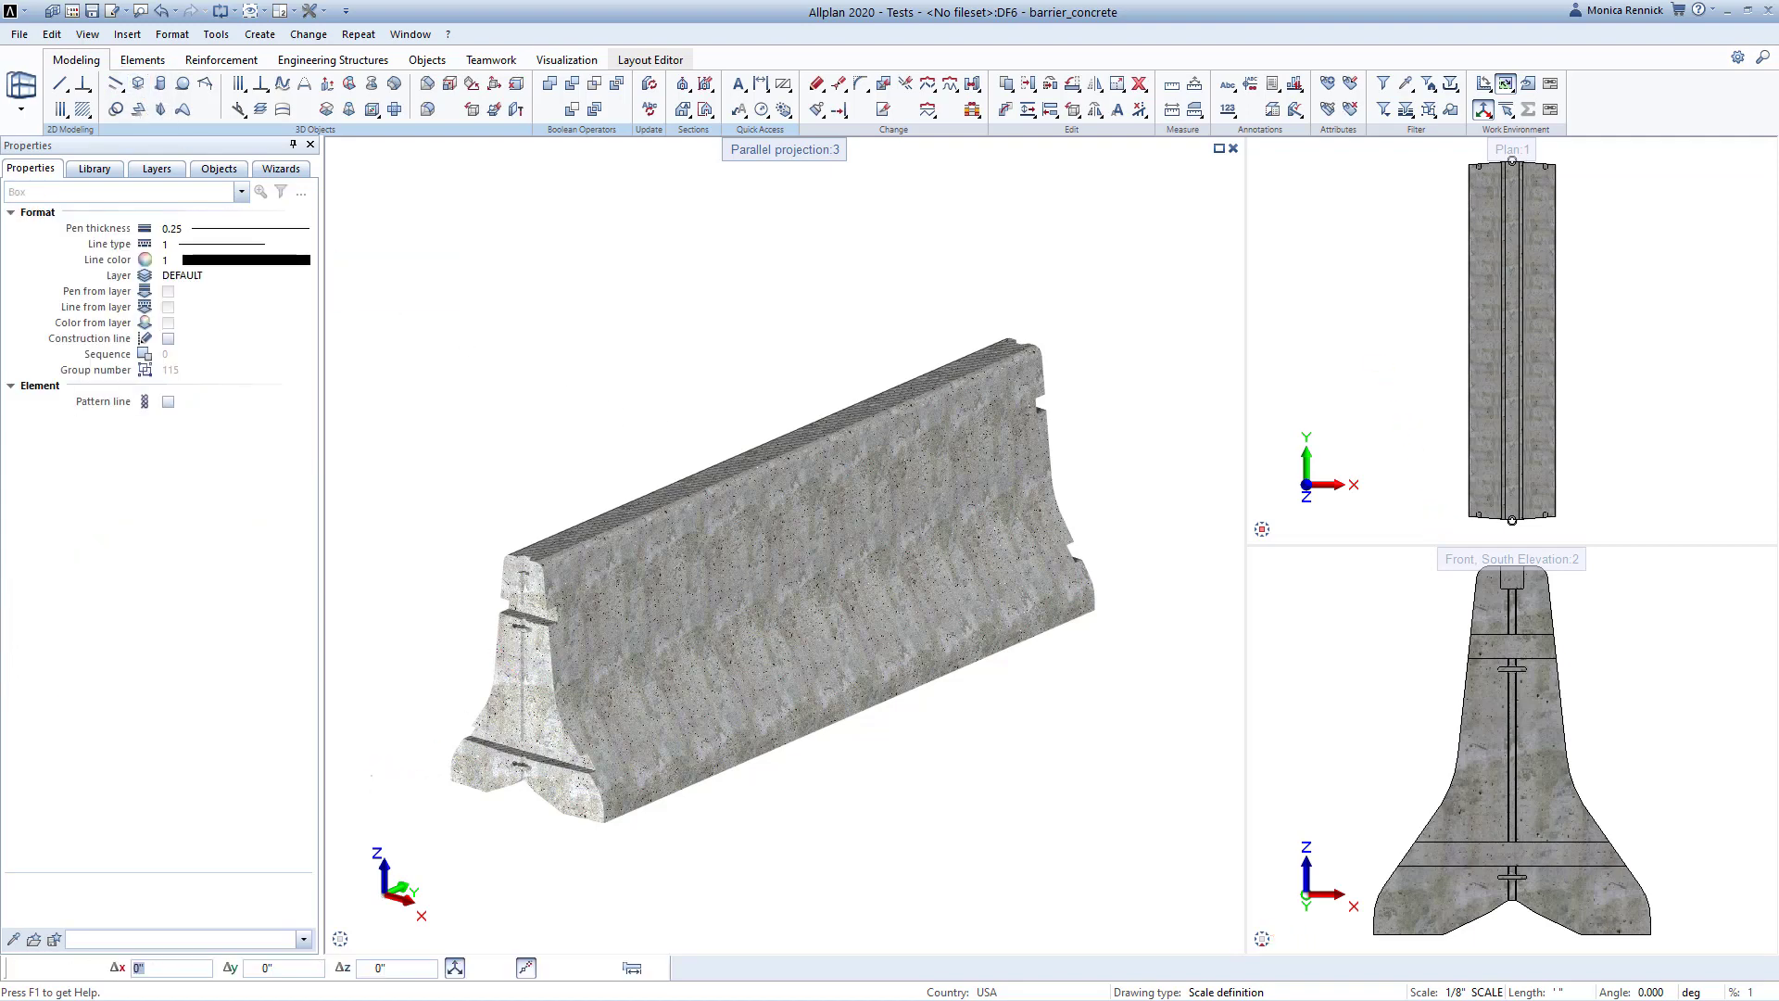
{"action": "left_click", "coordinate": [1163, 609]}
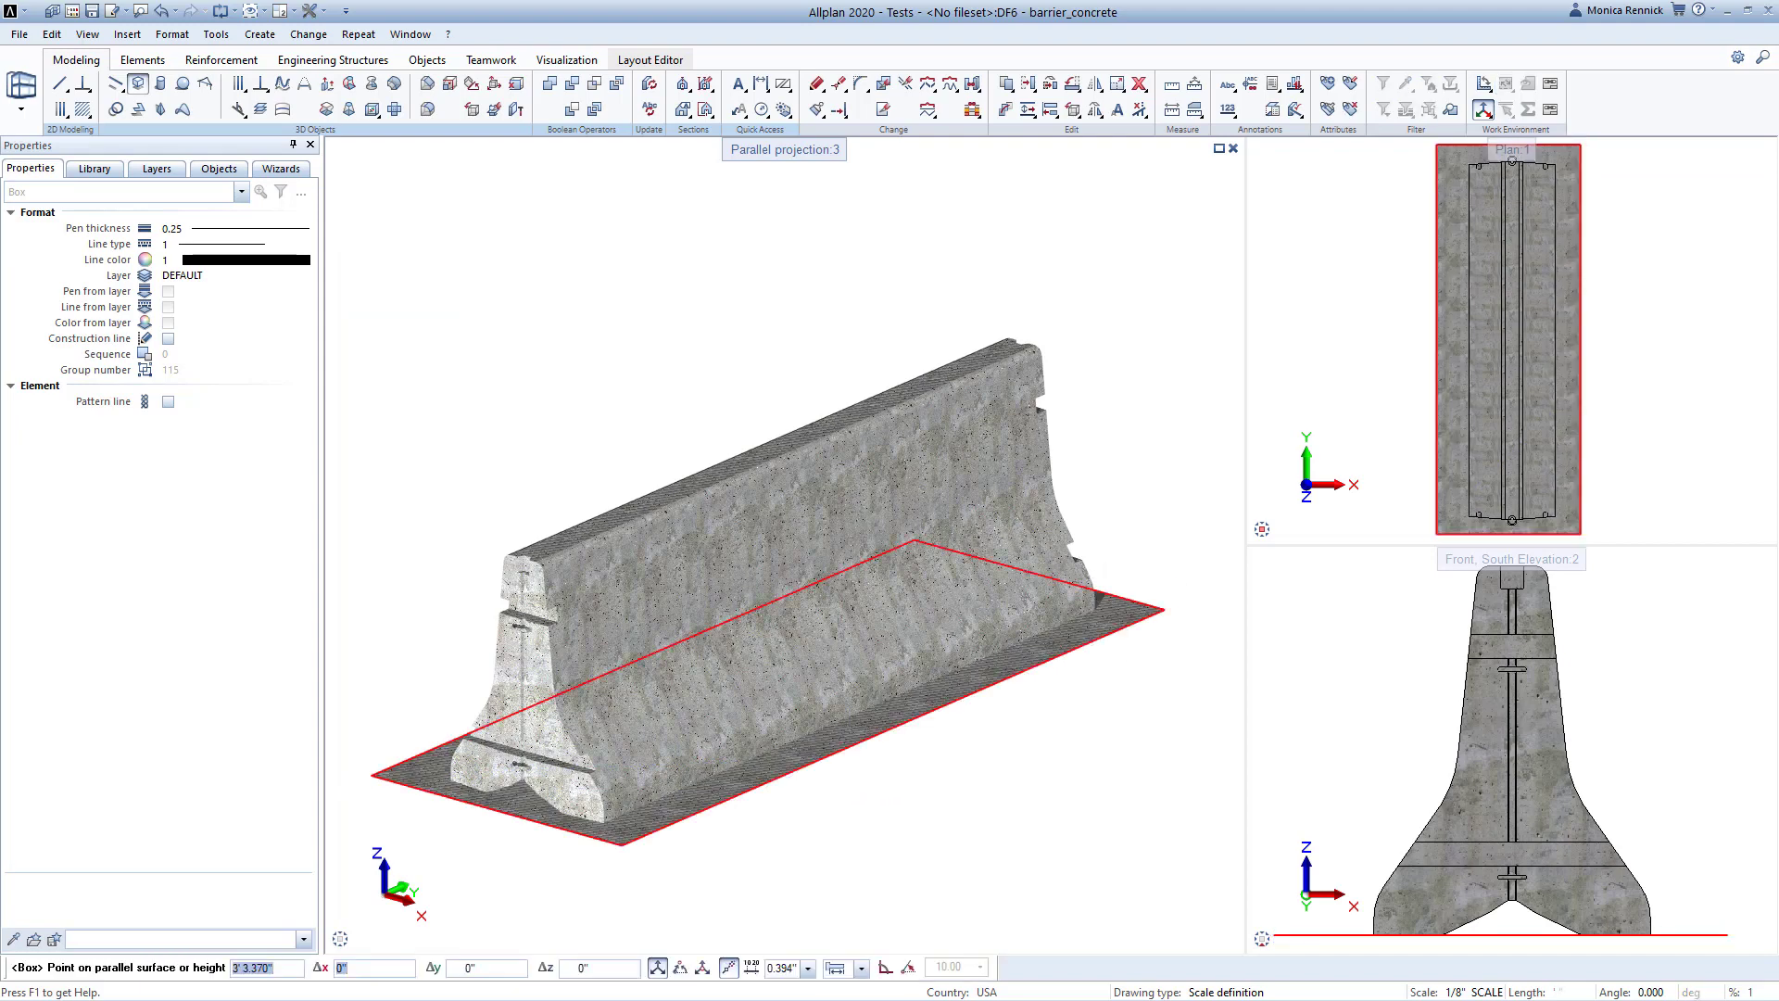
{"action": "left_click", "coordinate": [1165, 318]}
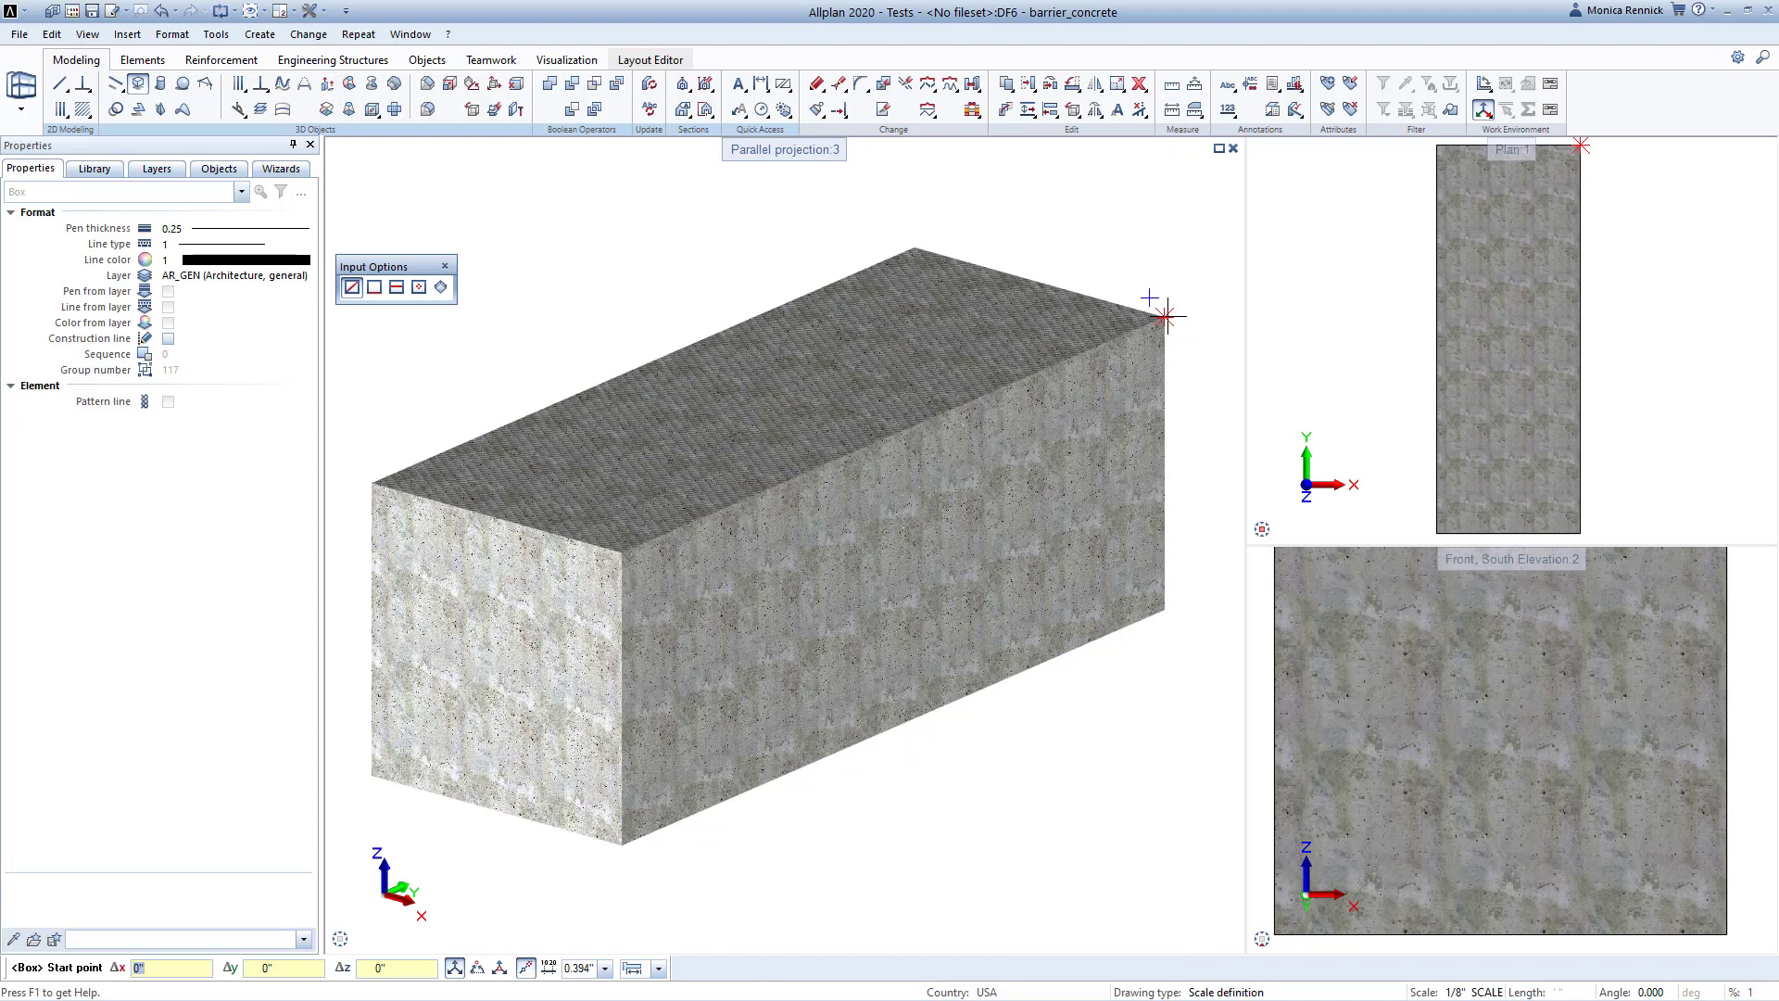
{"action": "key", "text": "Escape"}
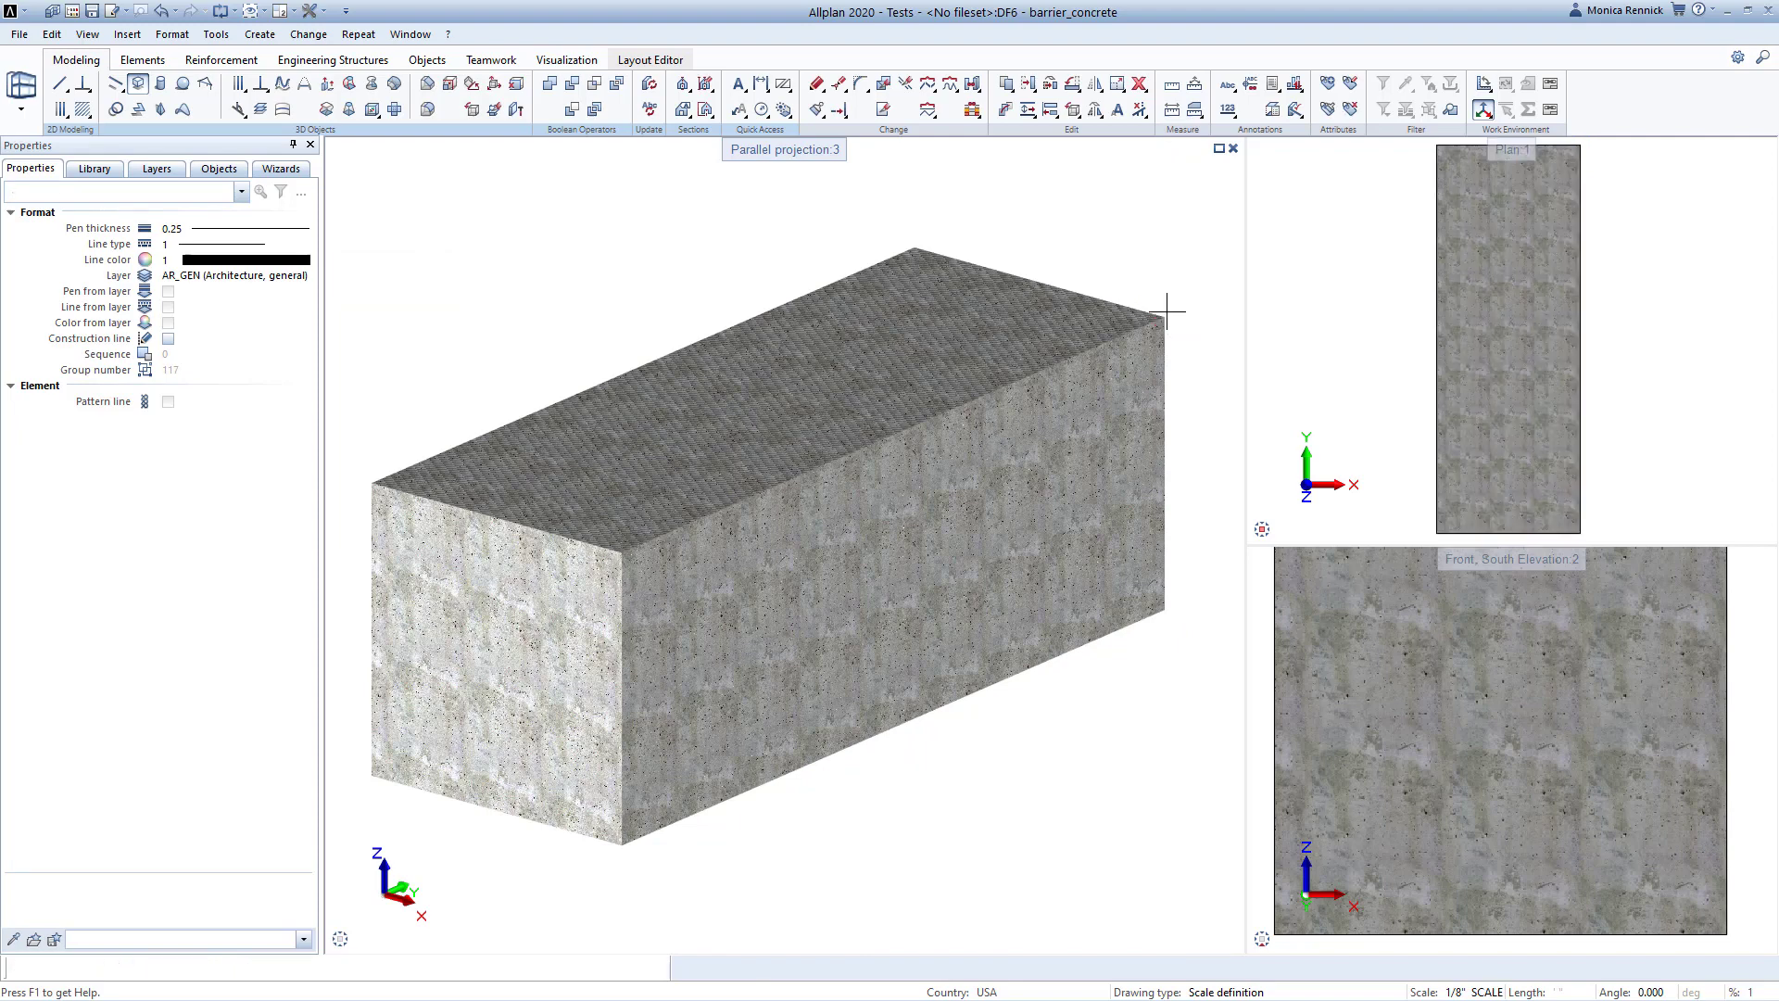
- Intersect the box with all the barrier surfaces to create one solid barrier volume
{"action": "left_click", "coordinate": [593, 84]}
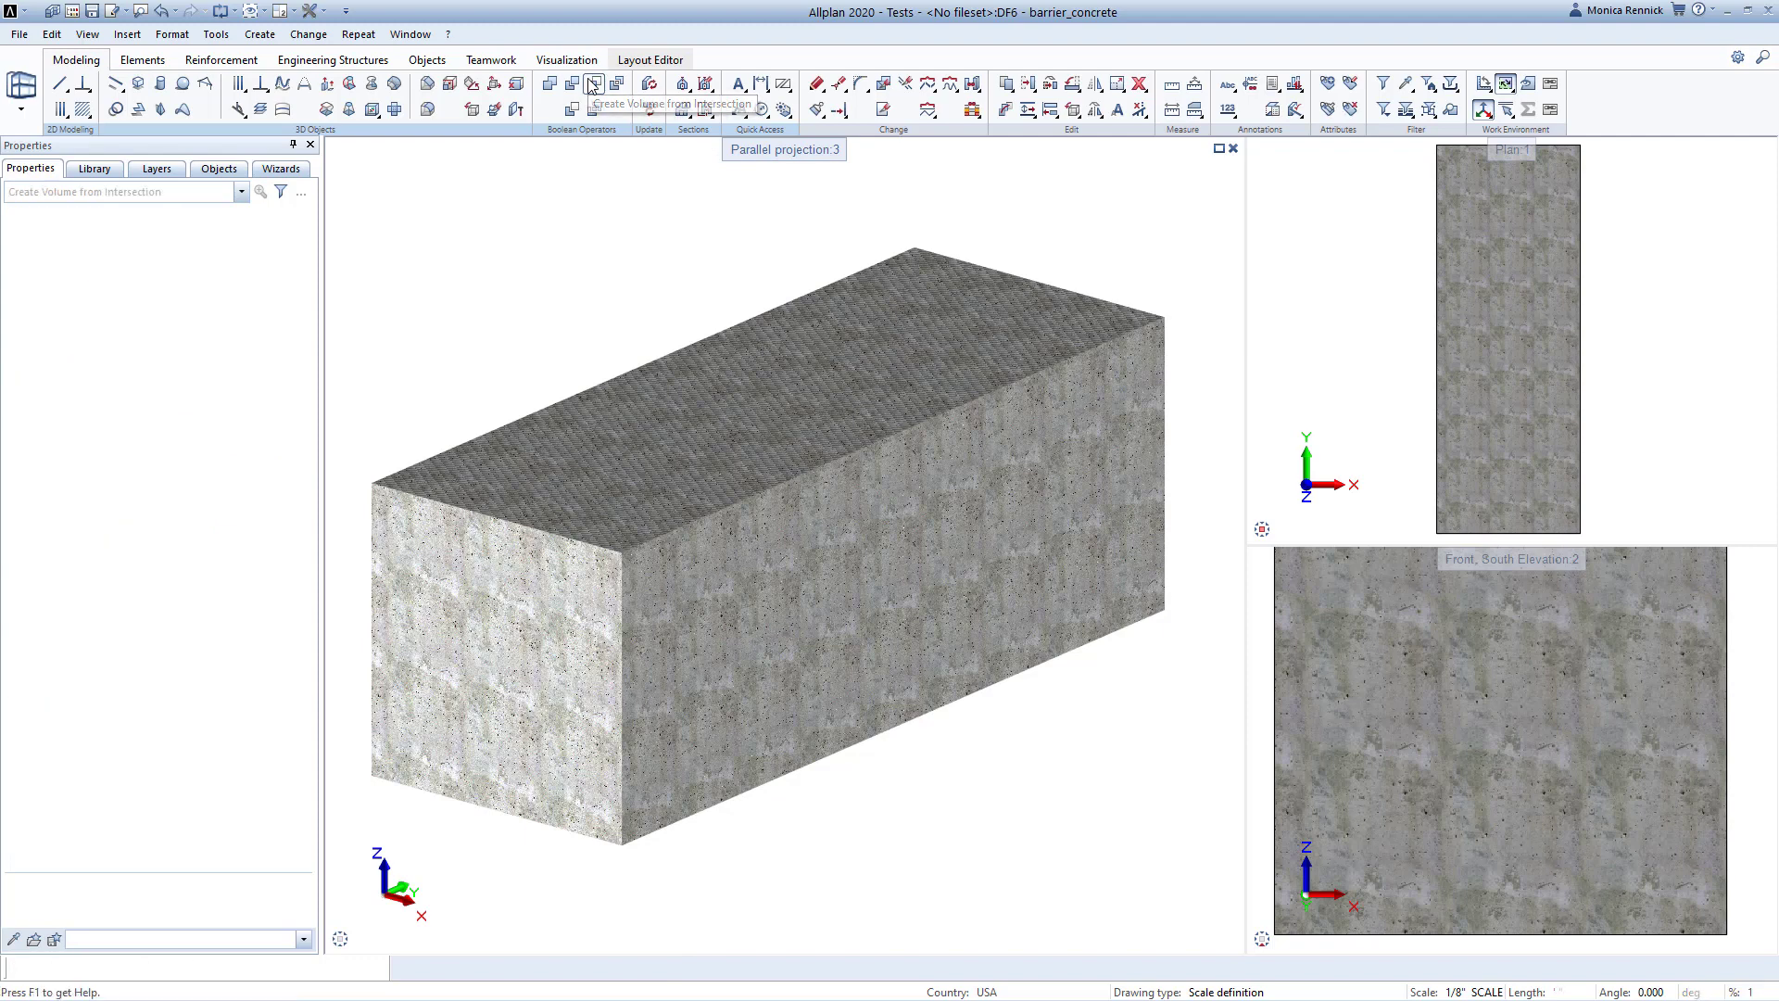
{"action": "left_click", "coordinate": [942, 268]}
{"action": "left_click_drag", "start_coordinate": [370, 210], "coordinate": [1162, 848]}
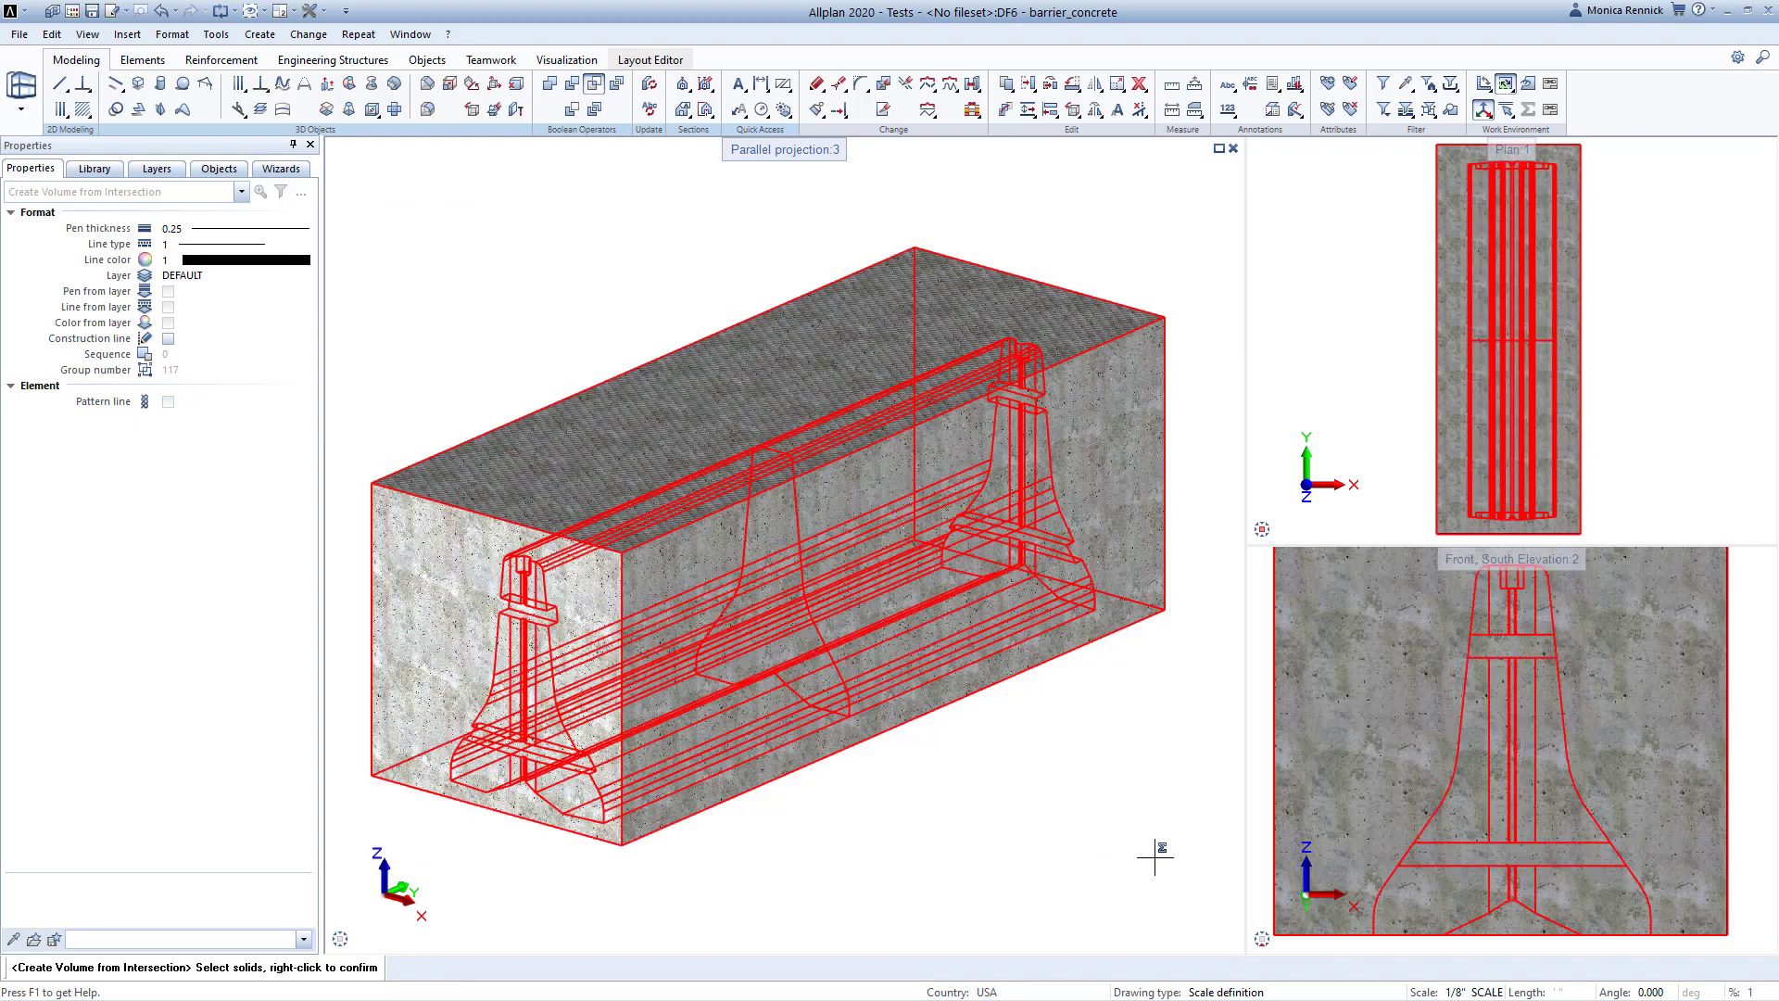
{"action": "right_click", "coordinate": [1086, 710]}
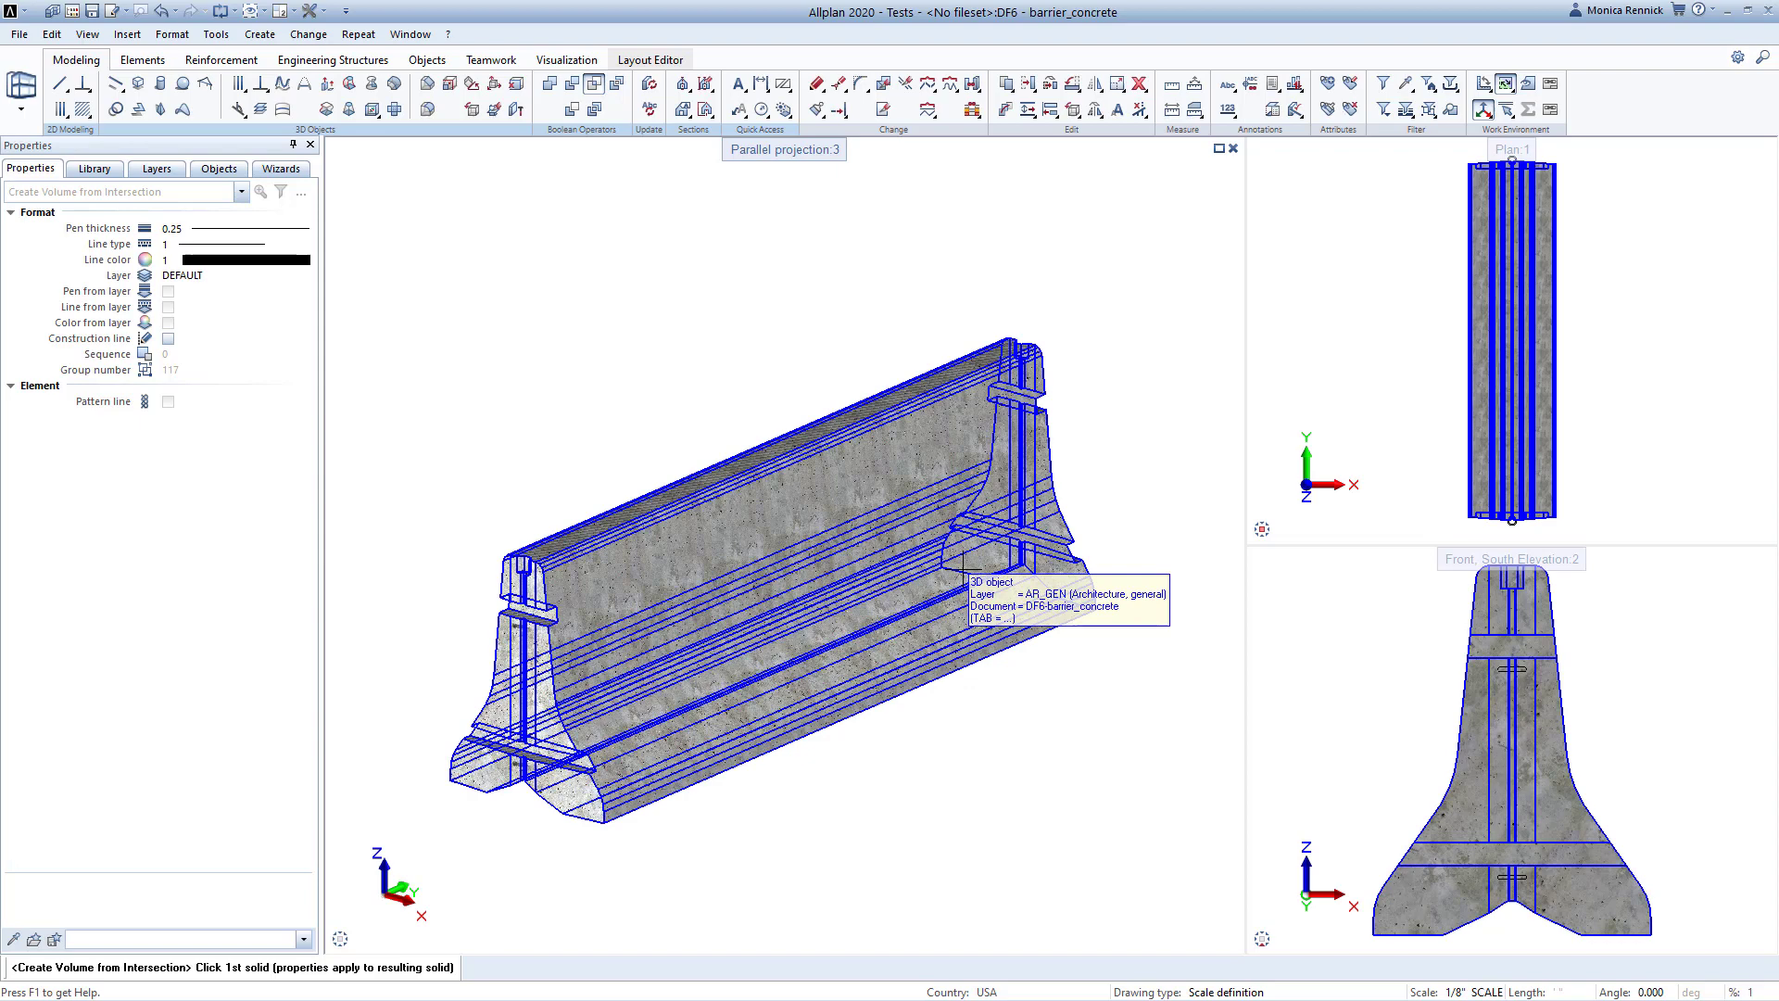
{"action": "key", "text": "Escape"}
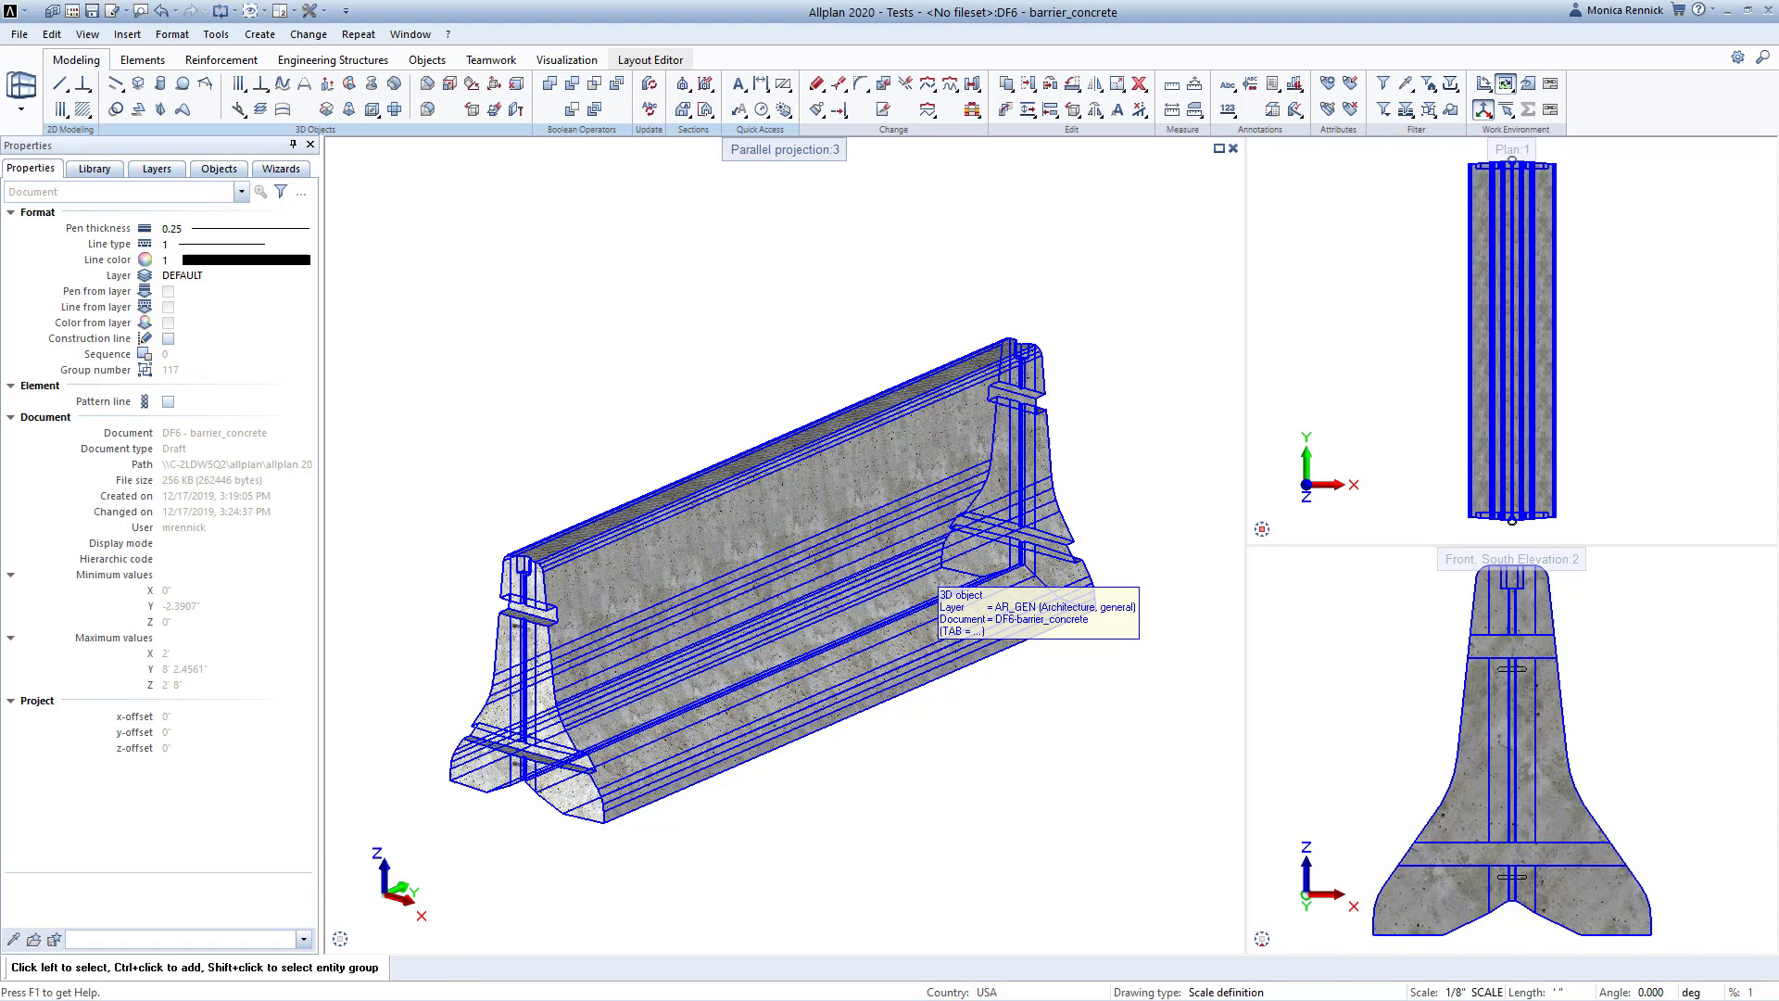
- Modify the attributes of the new barrier solid
{"action": "right_click", "coordinate": [935, 593]}
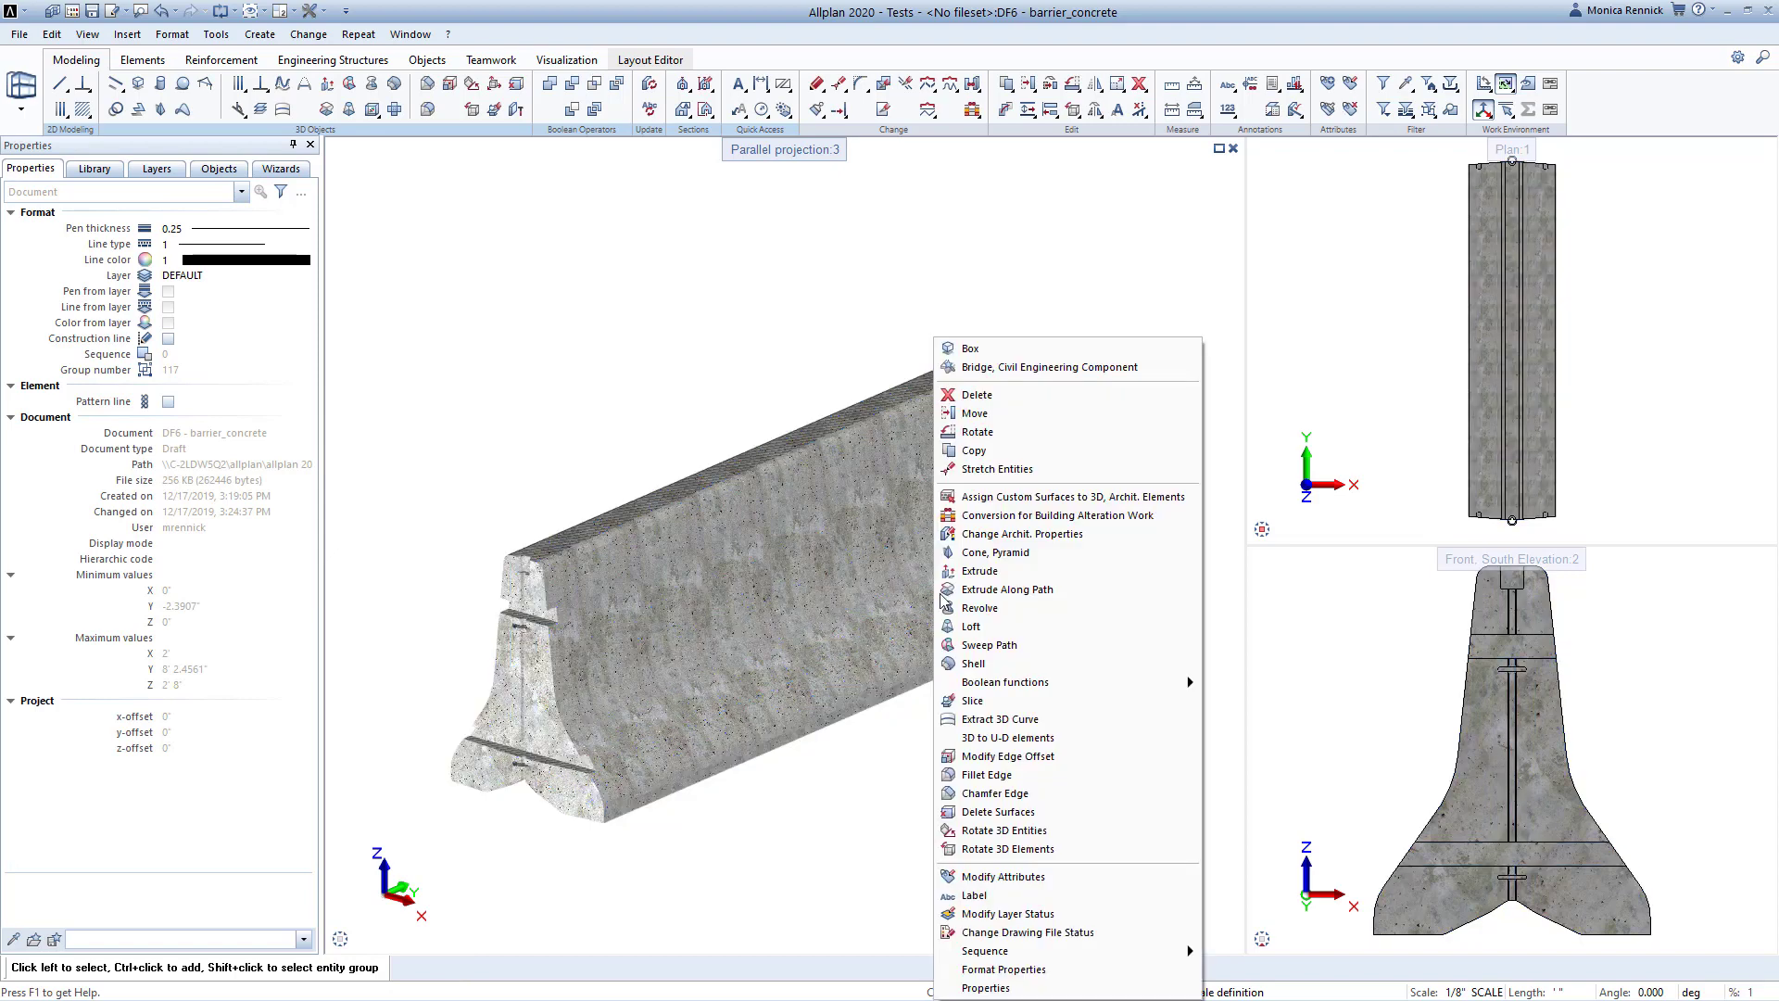
{"action": "left_click", "coordinate": [1096, 877]}
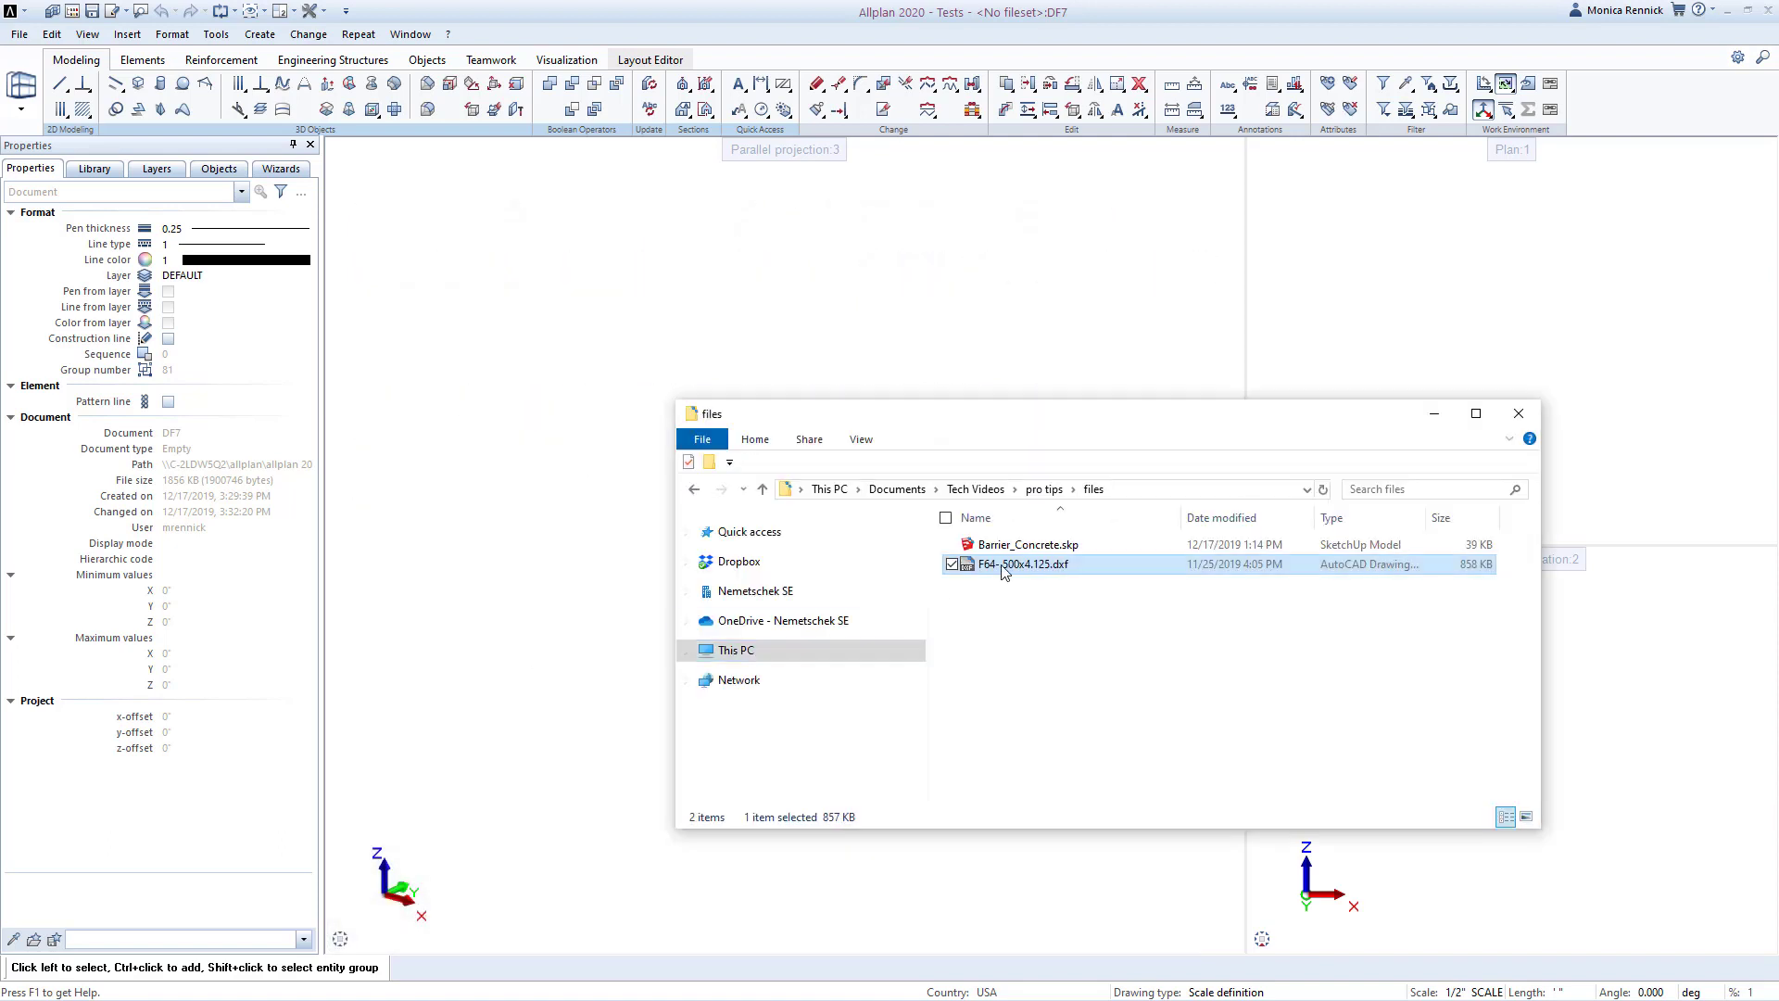
- Import F64-500x4.125.dxf into drawing DF7, confirming the DXF import settings
{"action": "left_click_drag", "start_coordinate": [1003, 567], "coordinate": [454, 477]}
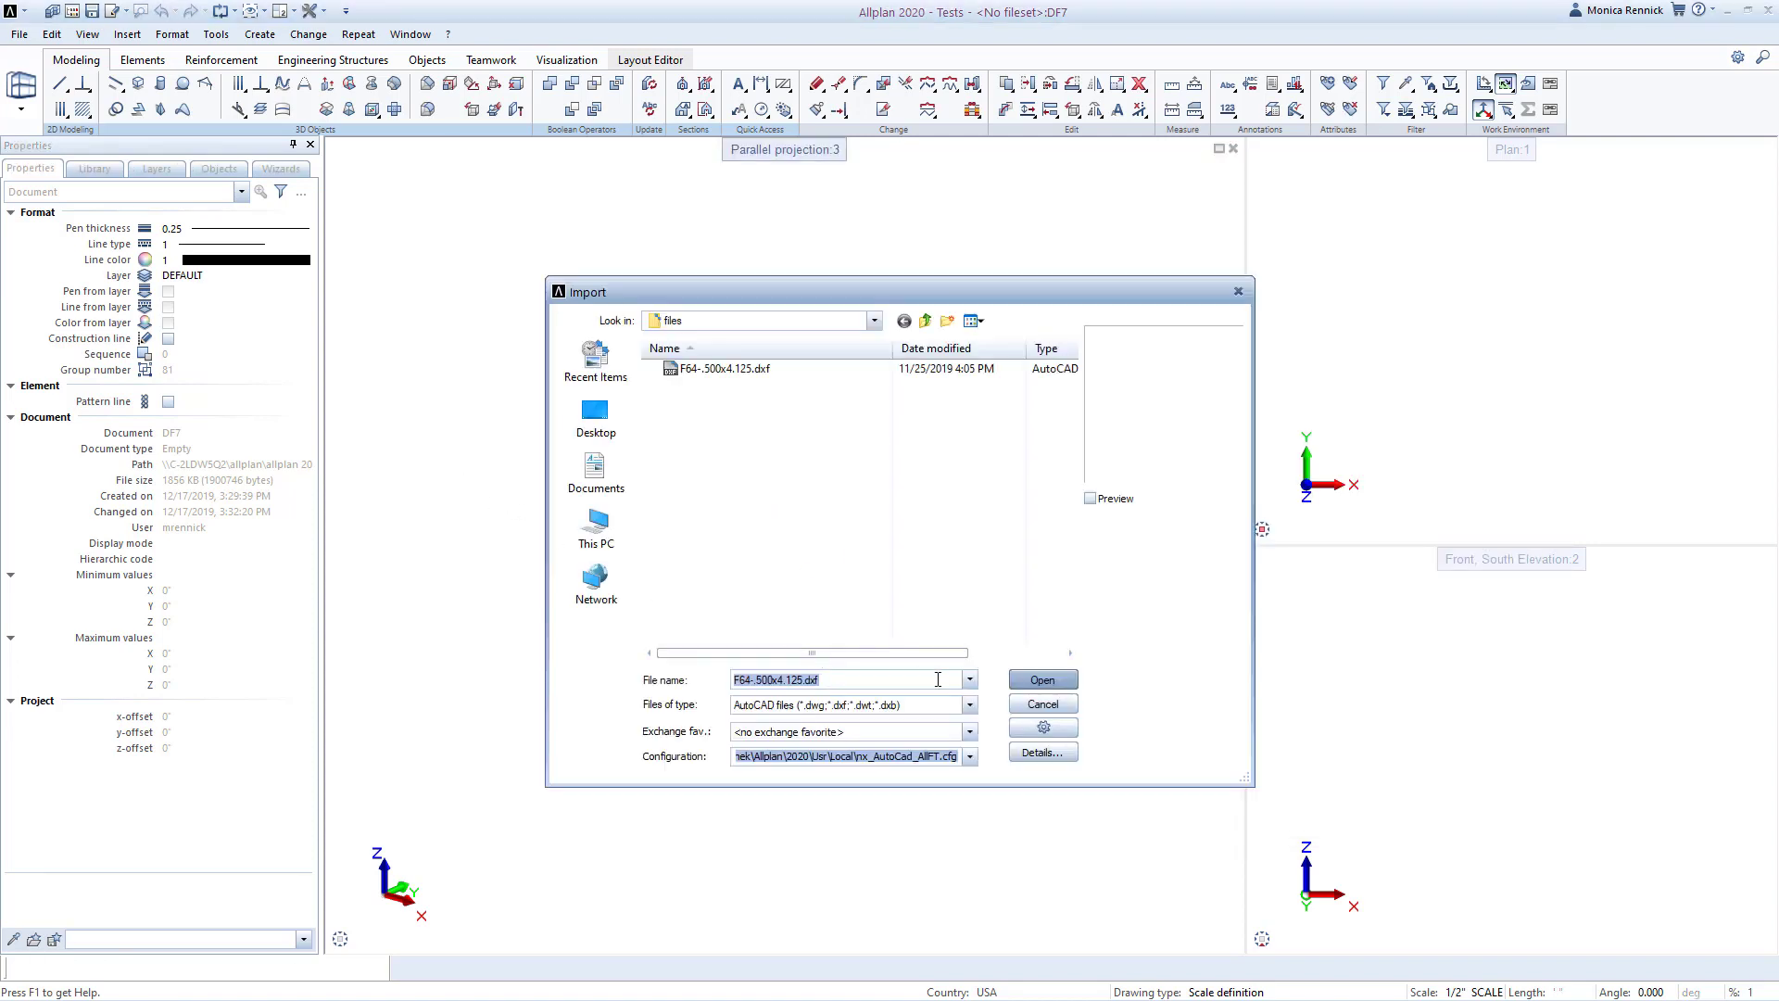
{"action": "left_click", "coordinate": [1056, 684]}
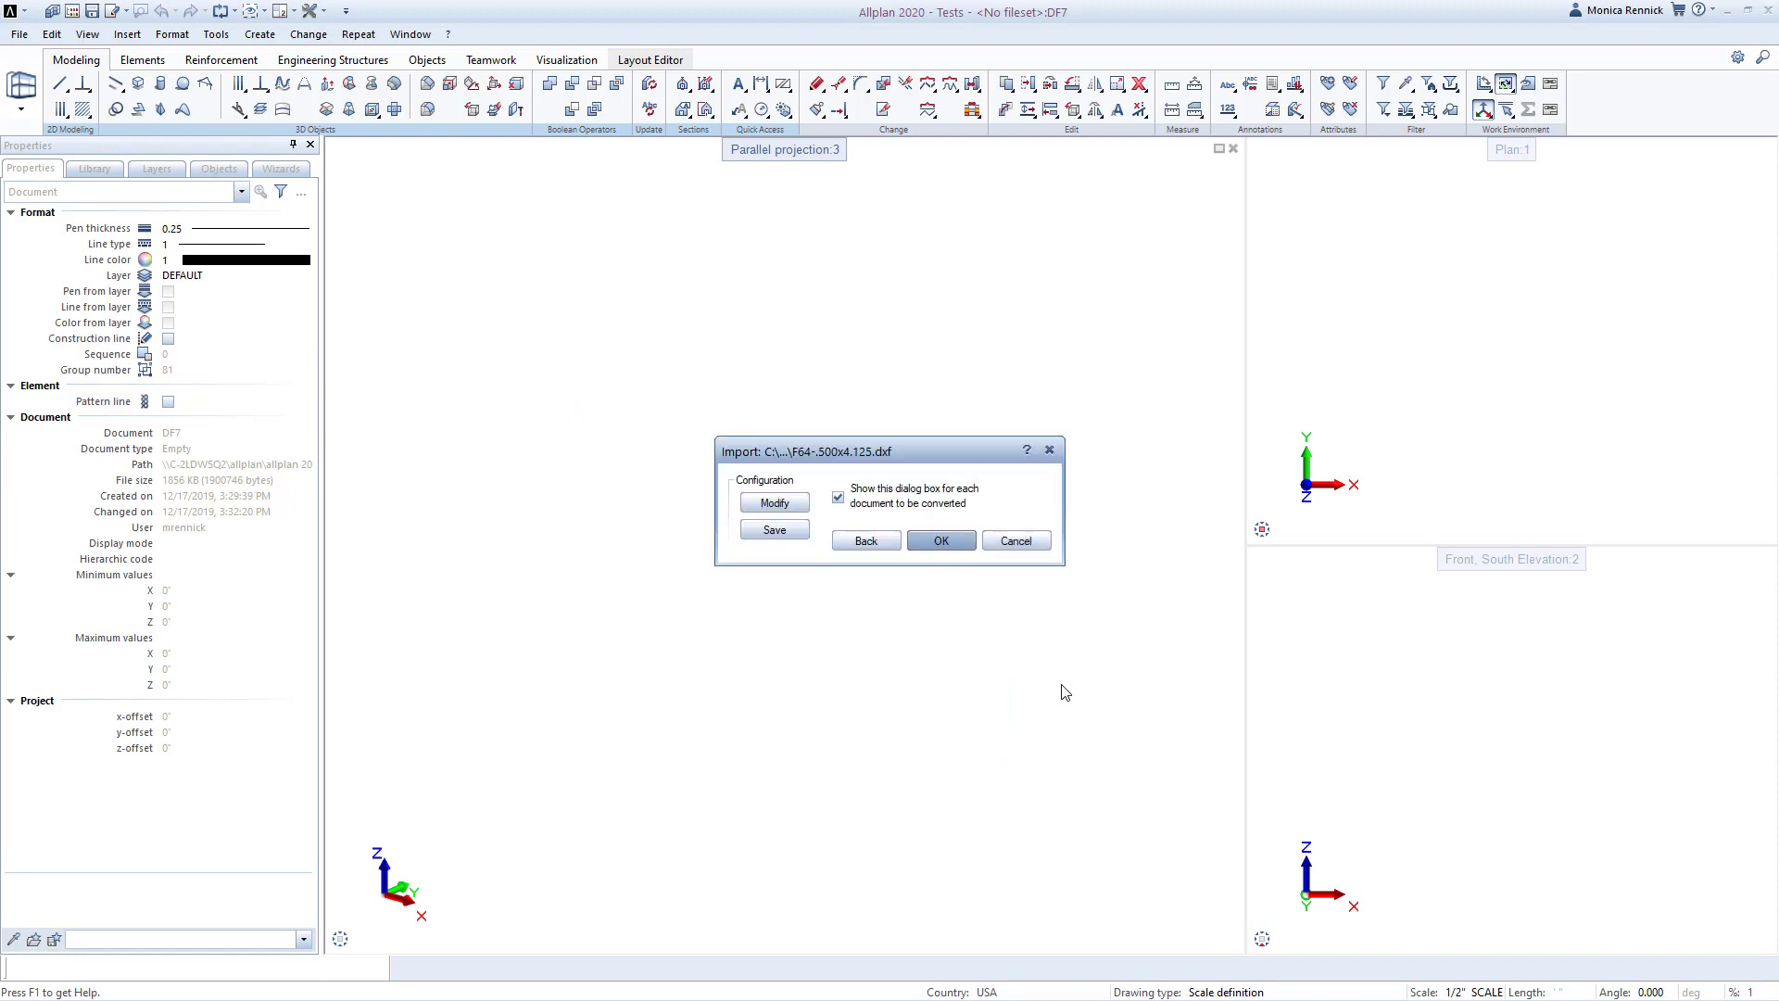
{"action": "left_click", "coordinate": [960, 546]}
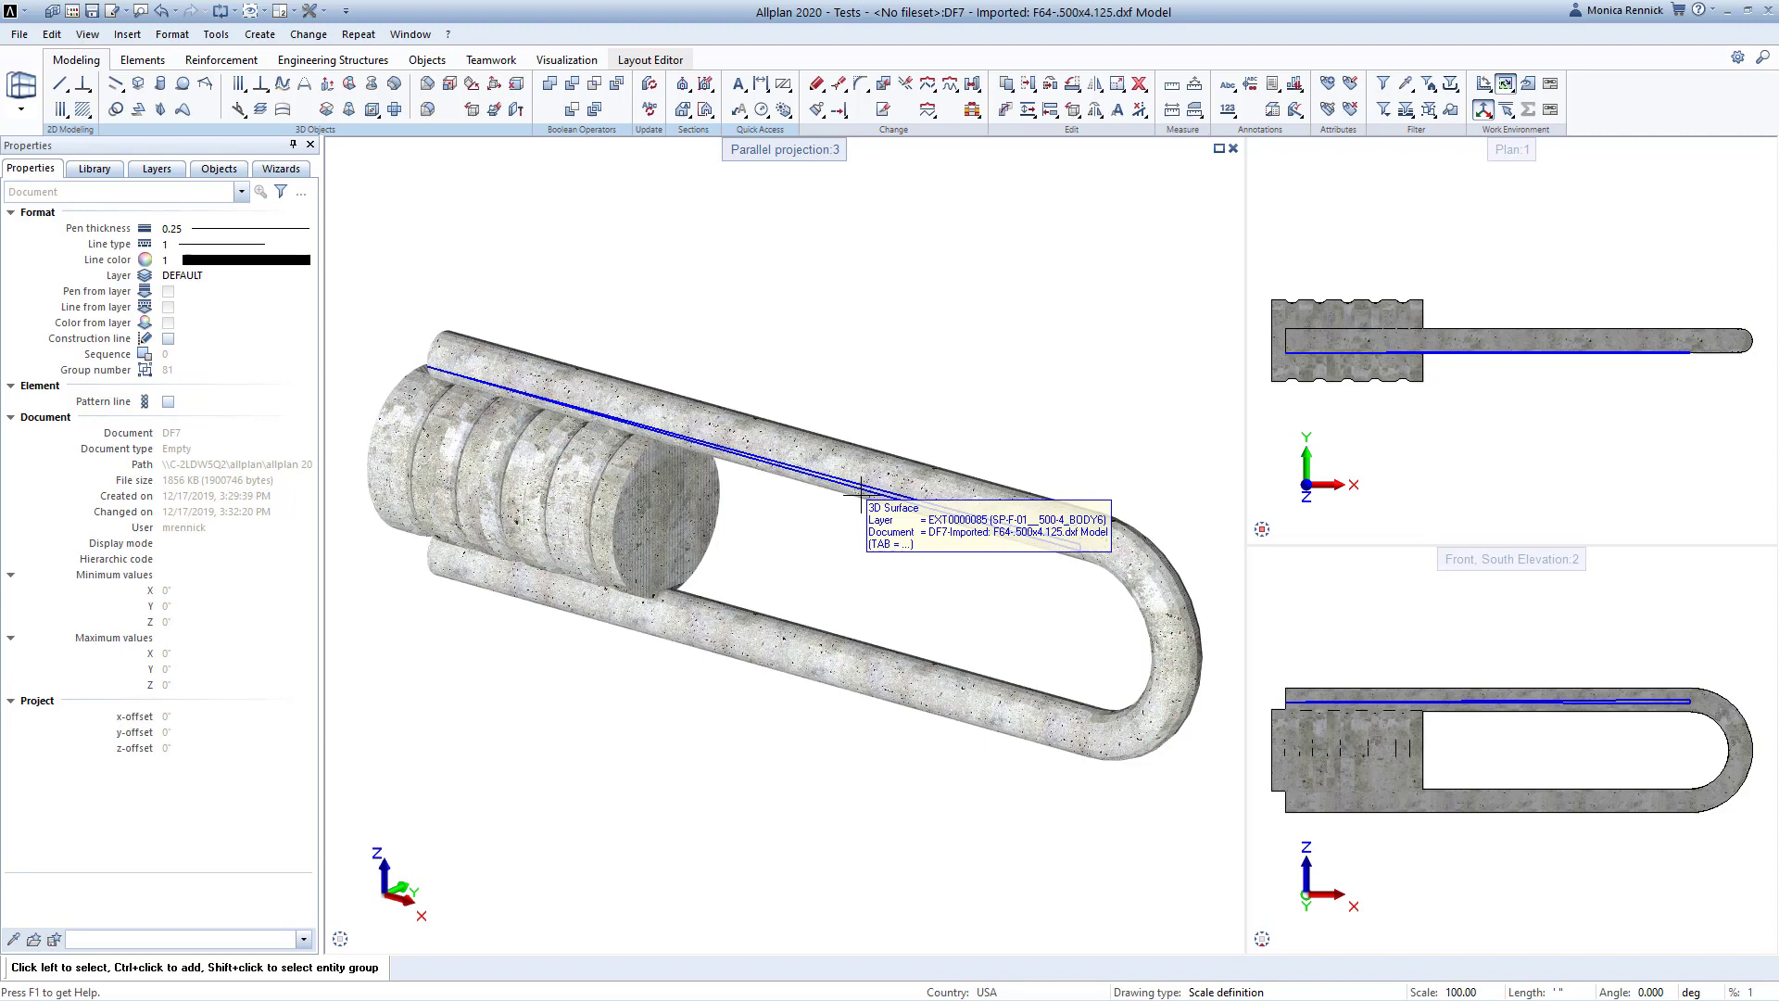
{"action": "scroll", "coordinate": [860, 491], "scroll_direction": "down", "scroll_amount": 1}
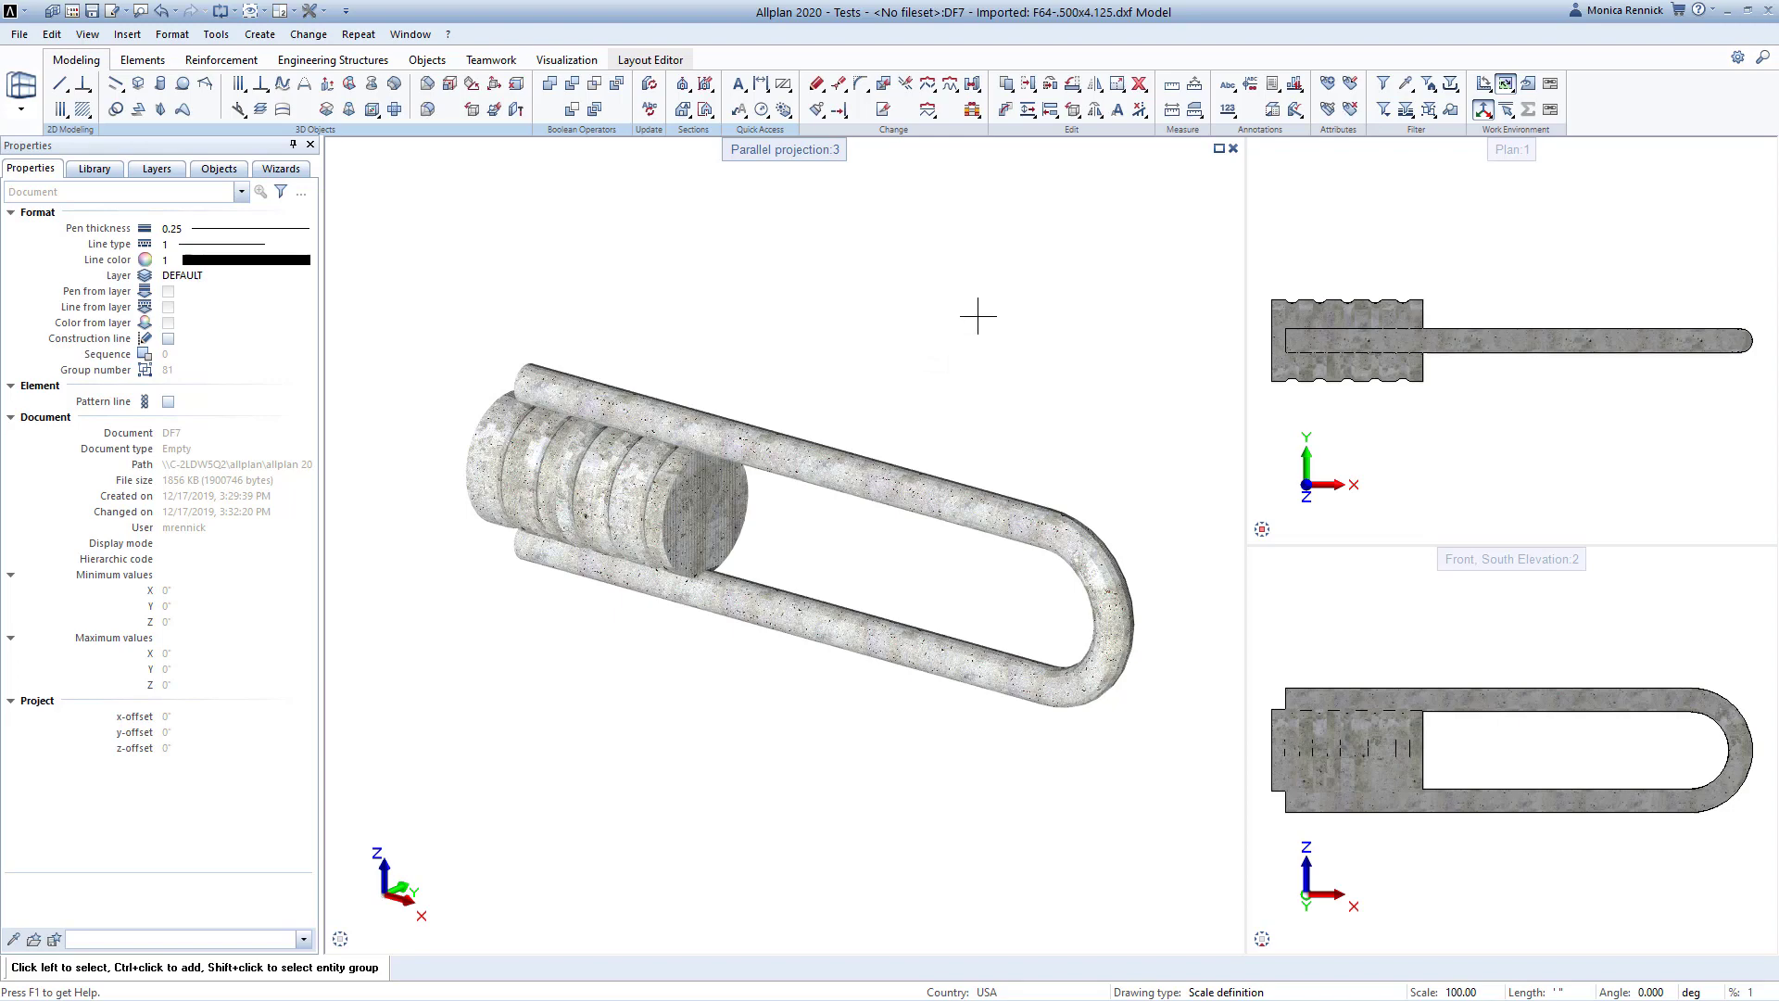
- Resize the whole anchor part by a factor of 1000 about its left end, fitting all three views
{"action": "left_click", "coordinate": [1115, 88]}
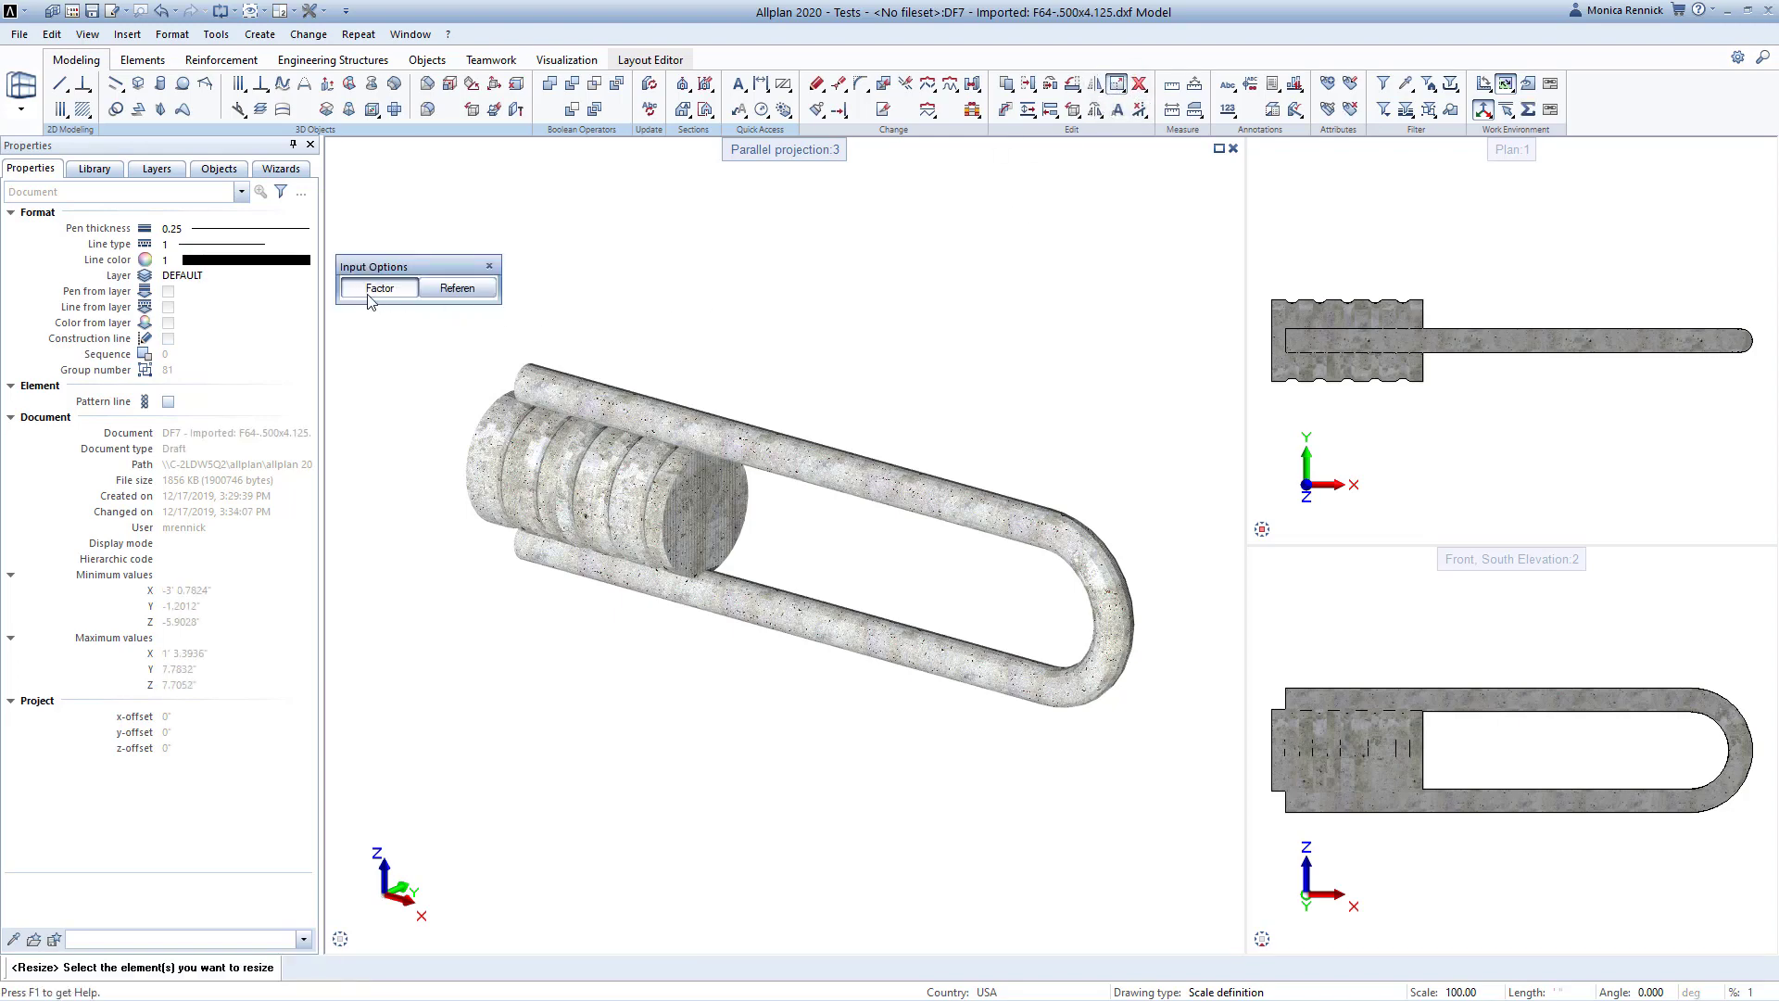
{"action": "left_click_drag", "start_coordinate": [397, 340], "coordinate": [1199, 817]}
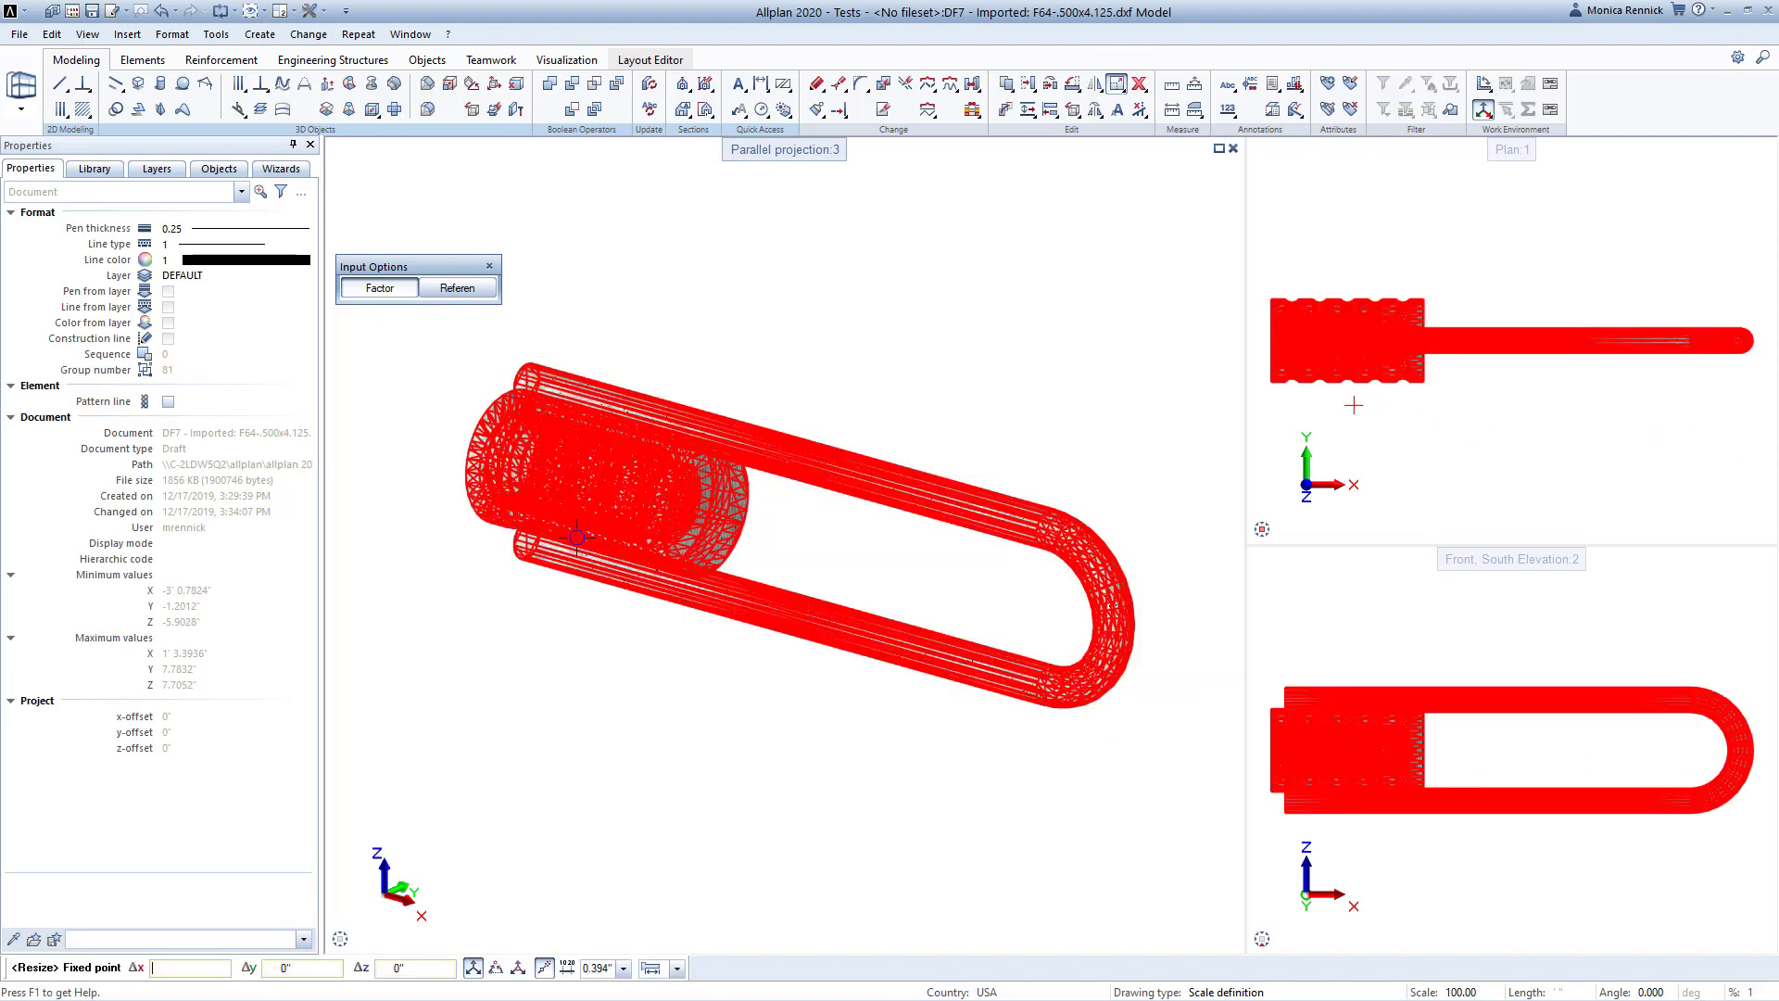
{"action": "left_click", "coordinate": [488, 525]}
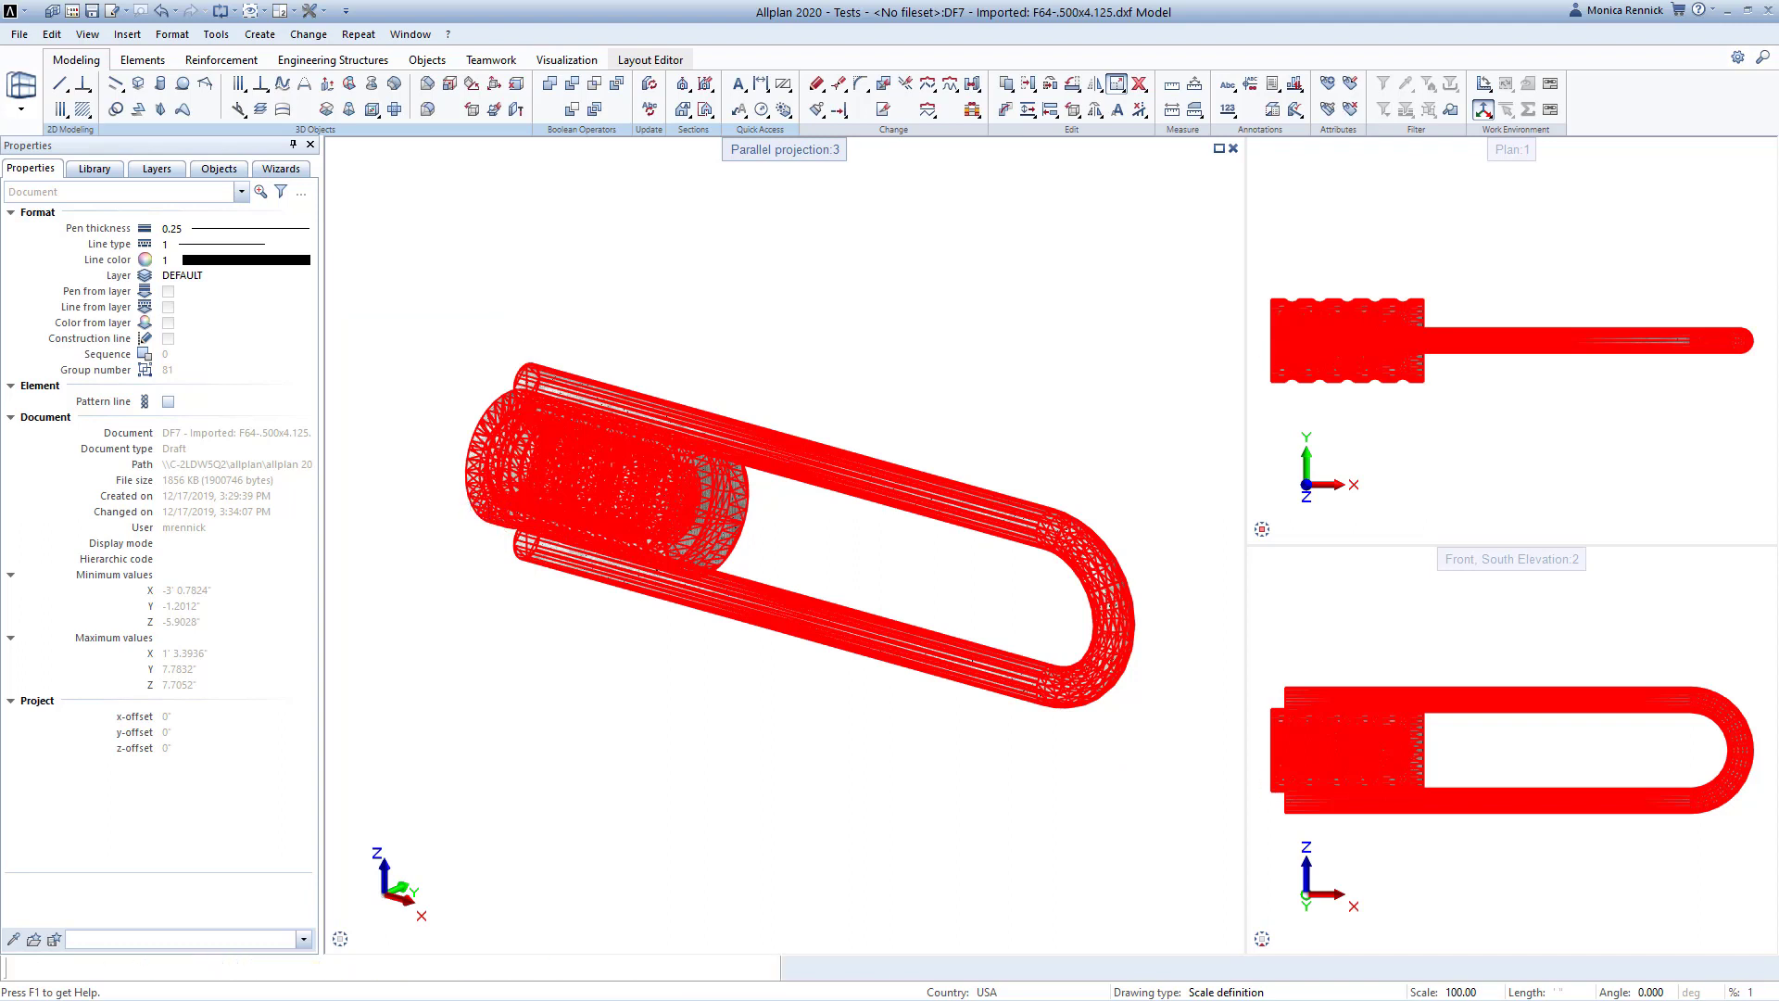
{"action": "type", "text": "2"}
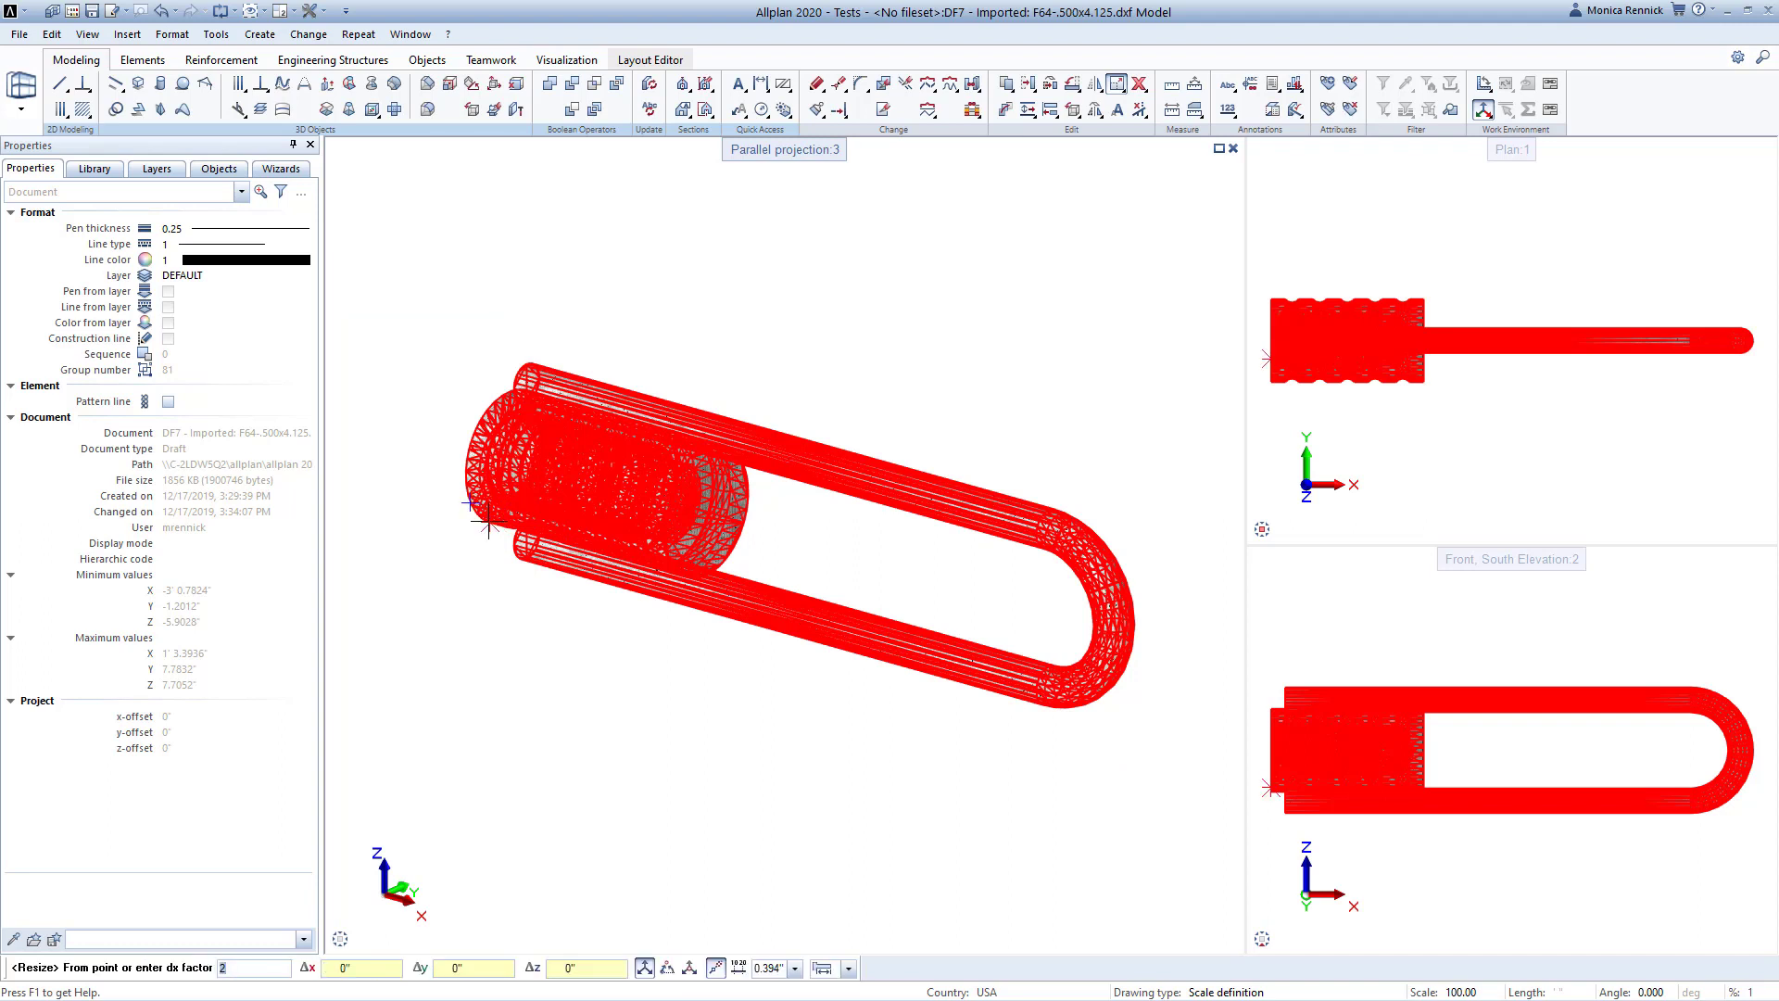
{"action": "key", "text": "Return"}
{"action": "key", "text": "Return"}
{"action": "key", "text": "Return"}
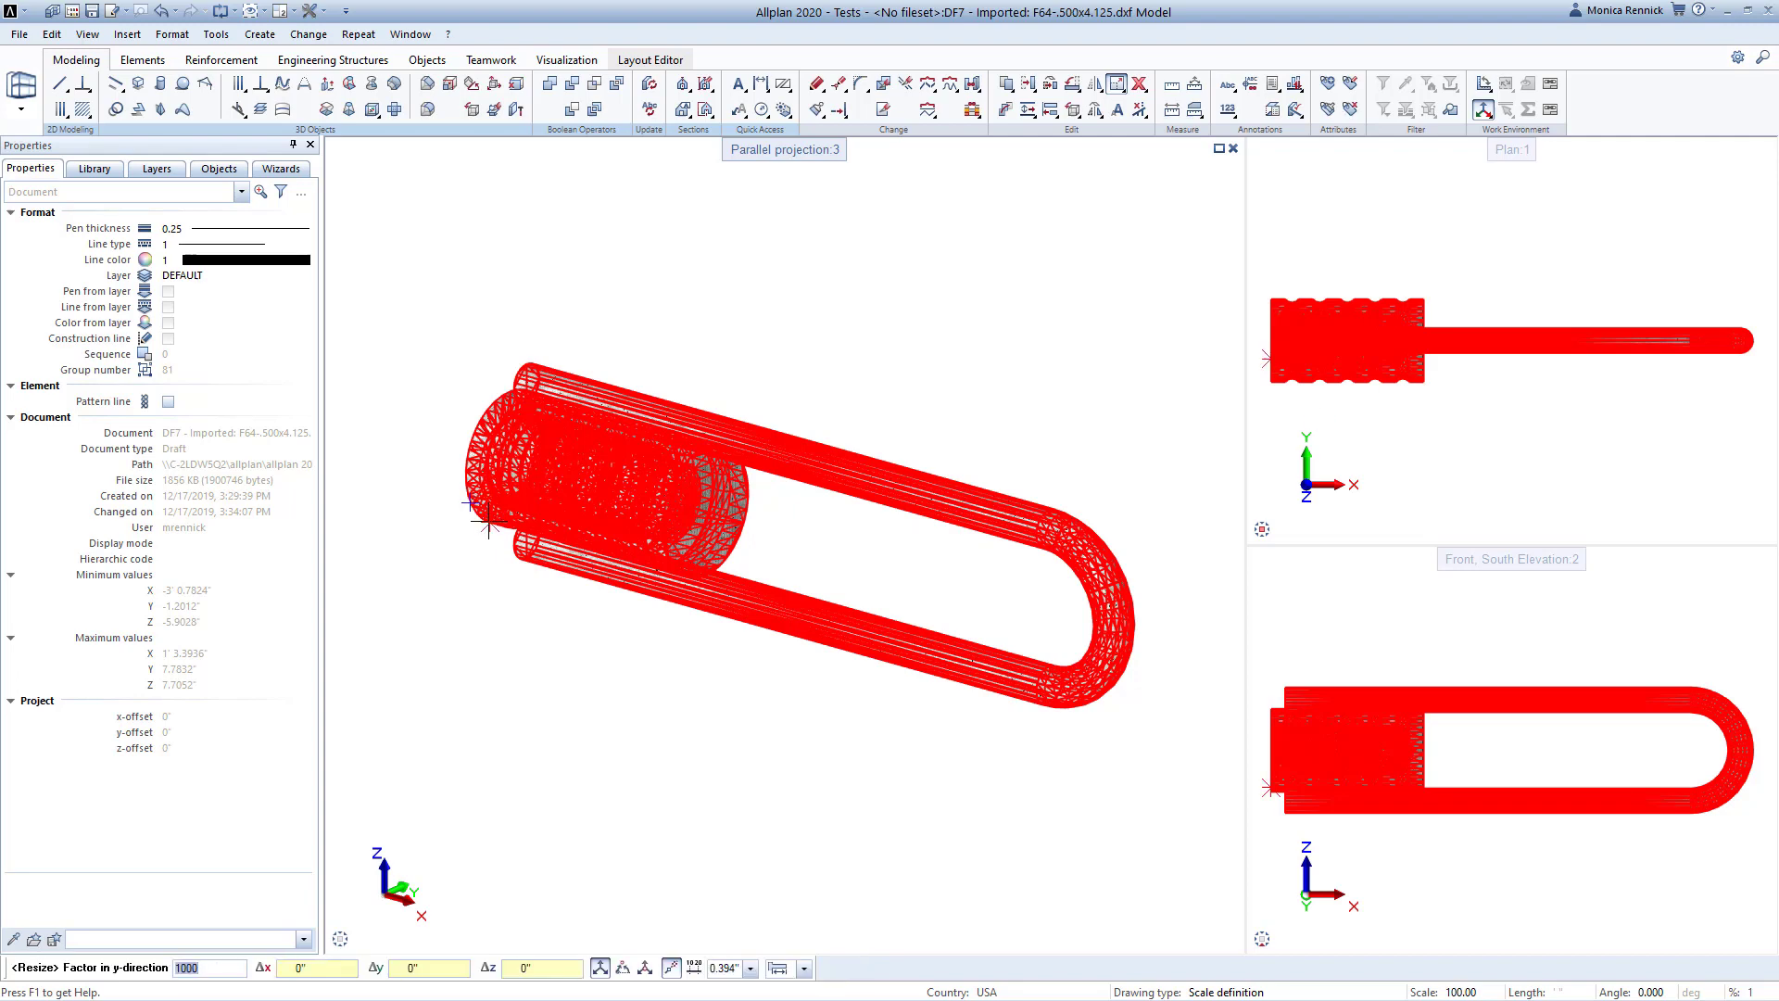
{"action": "key", "text": "Escape"}
{"action": "key", "text": "Return"}
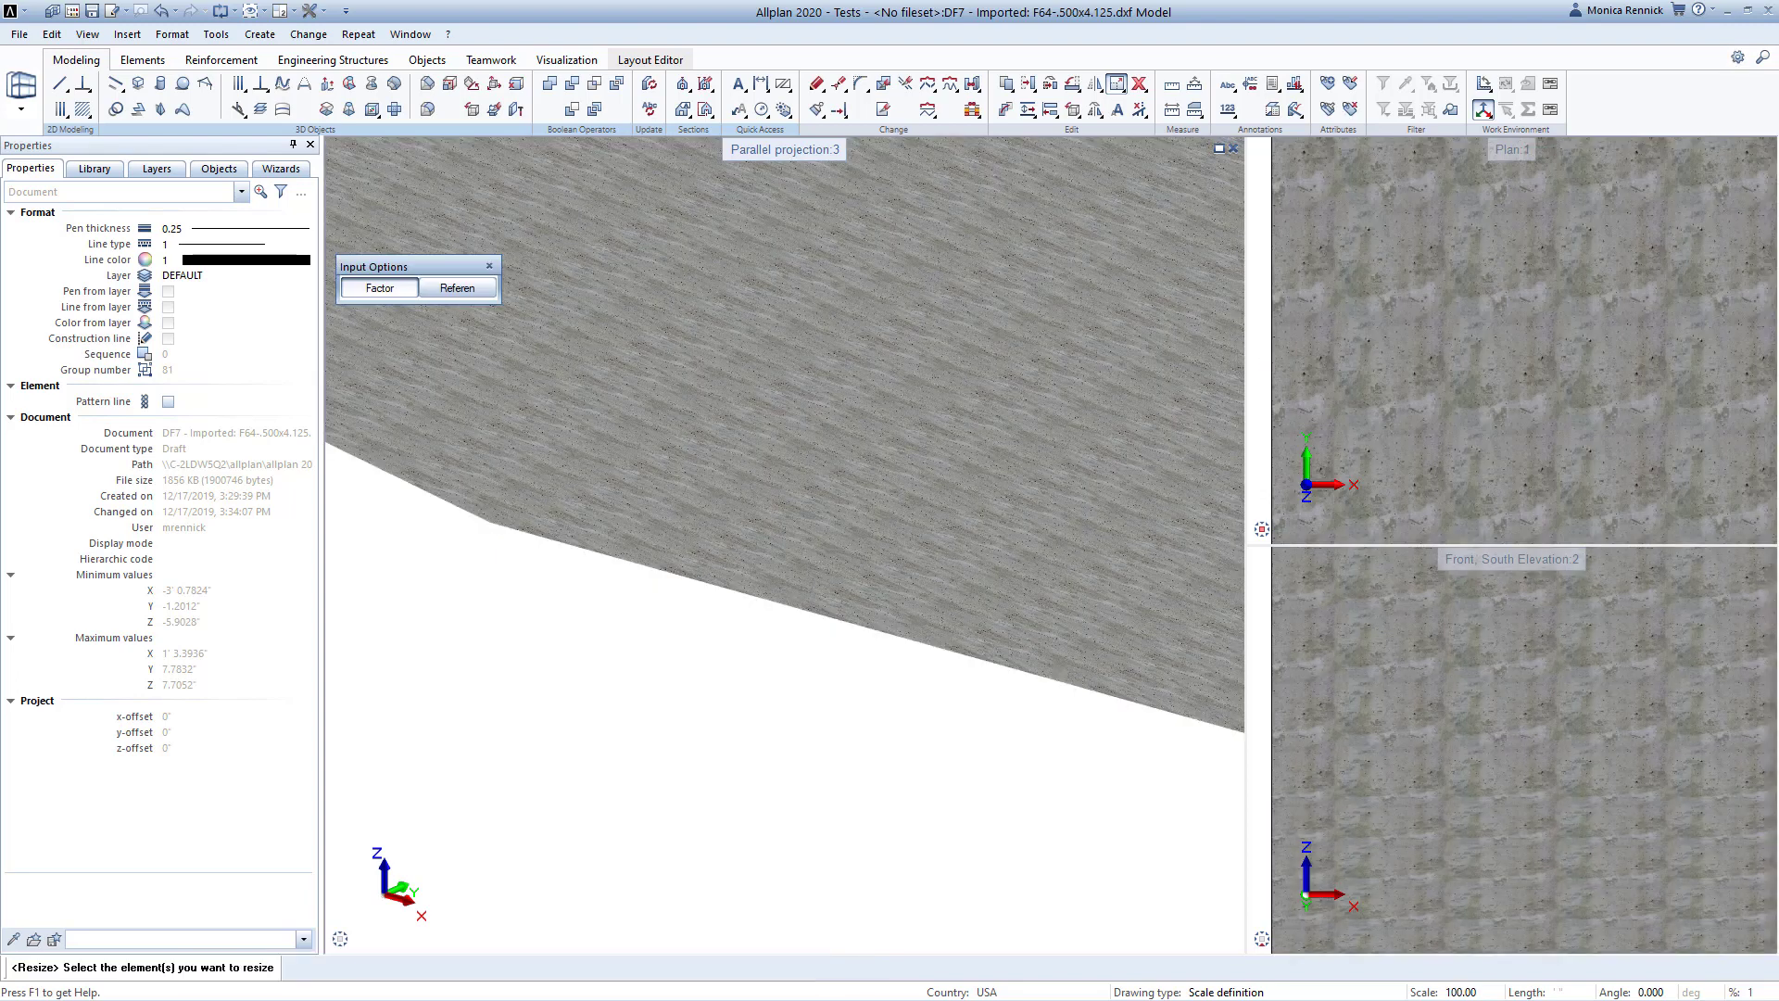
{"action": "middle_click", "coordinate": [532, 615]}
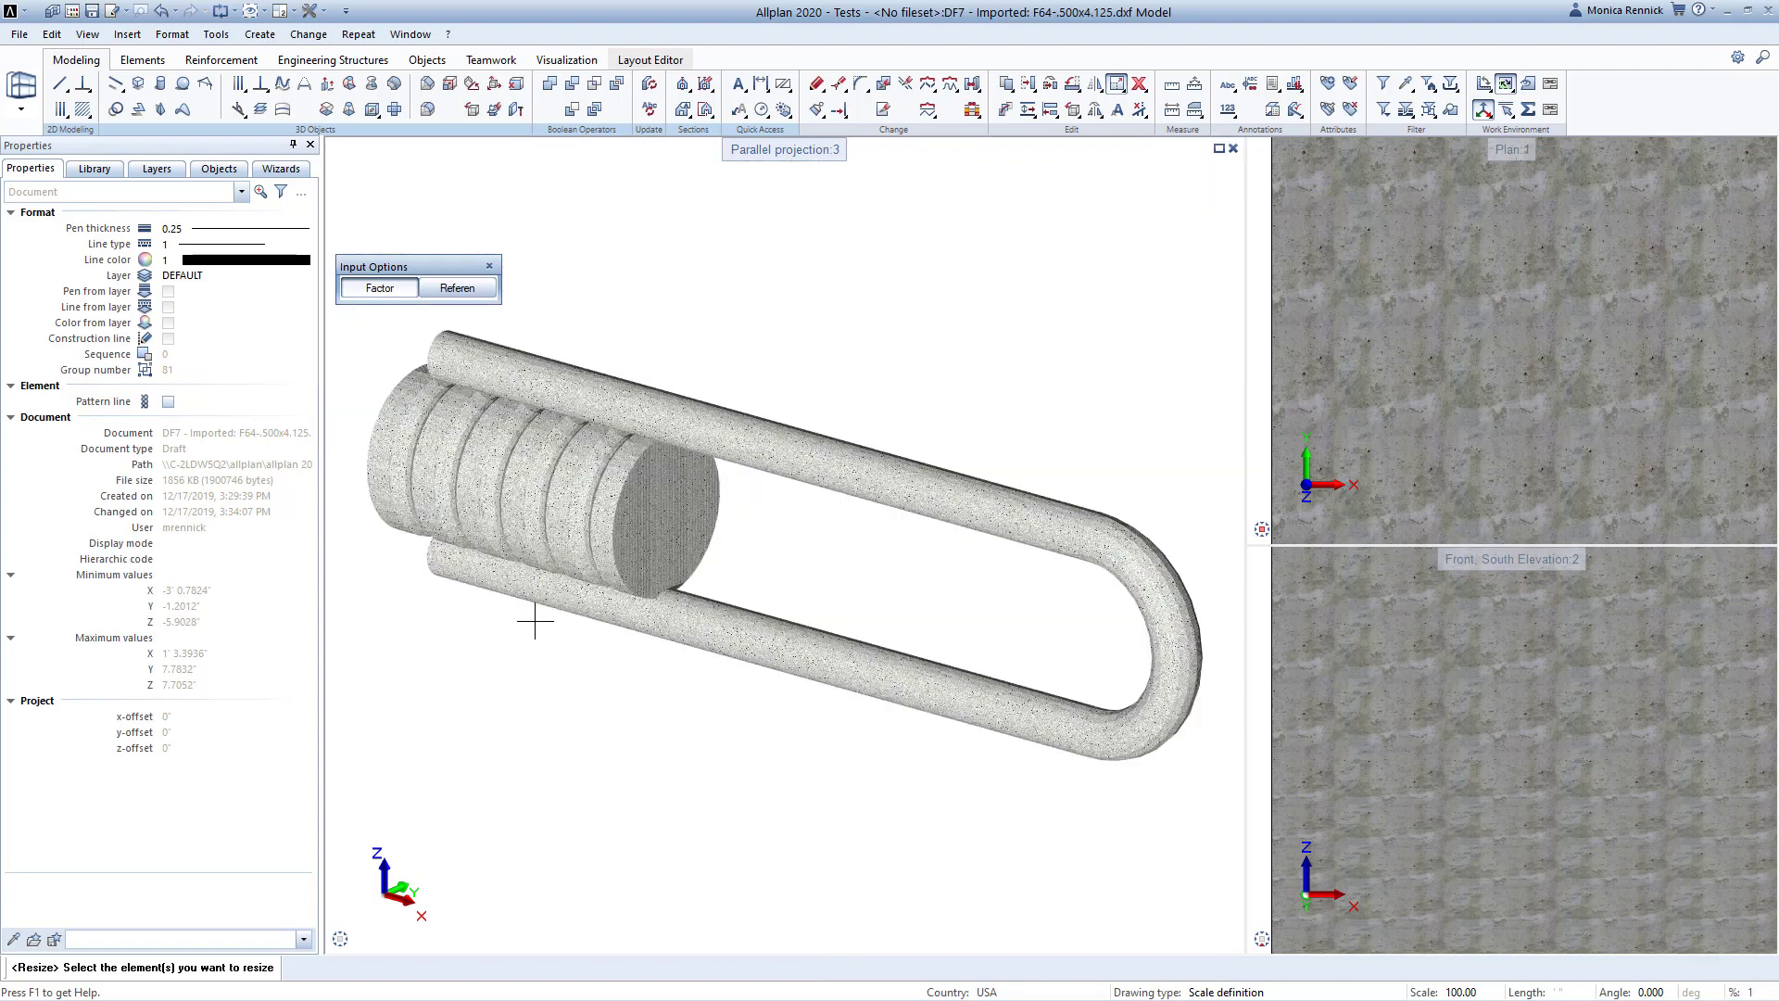
{"action": "middle_click", "coordinate": [1432, 361]}
{"action": "middle_click", "coordinate": [1520, 743]}
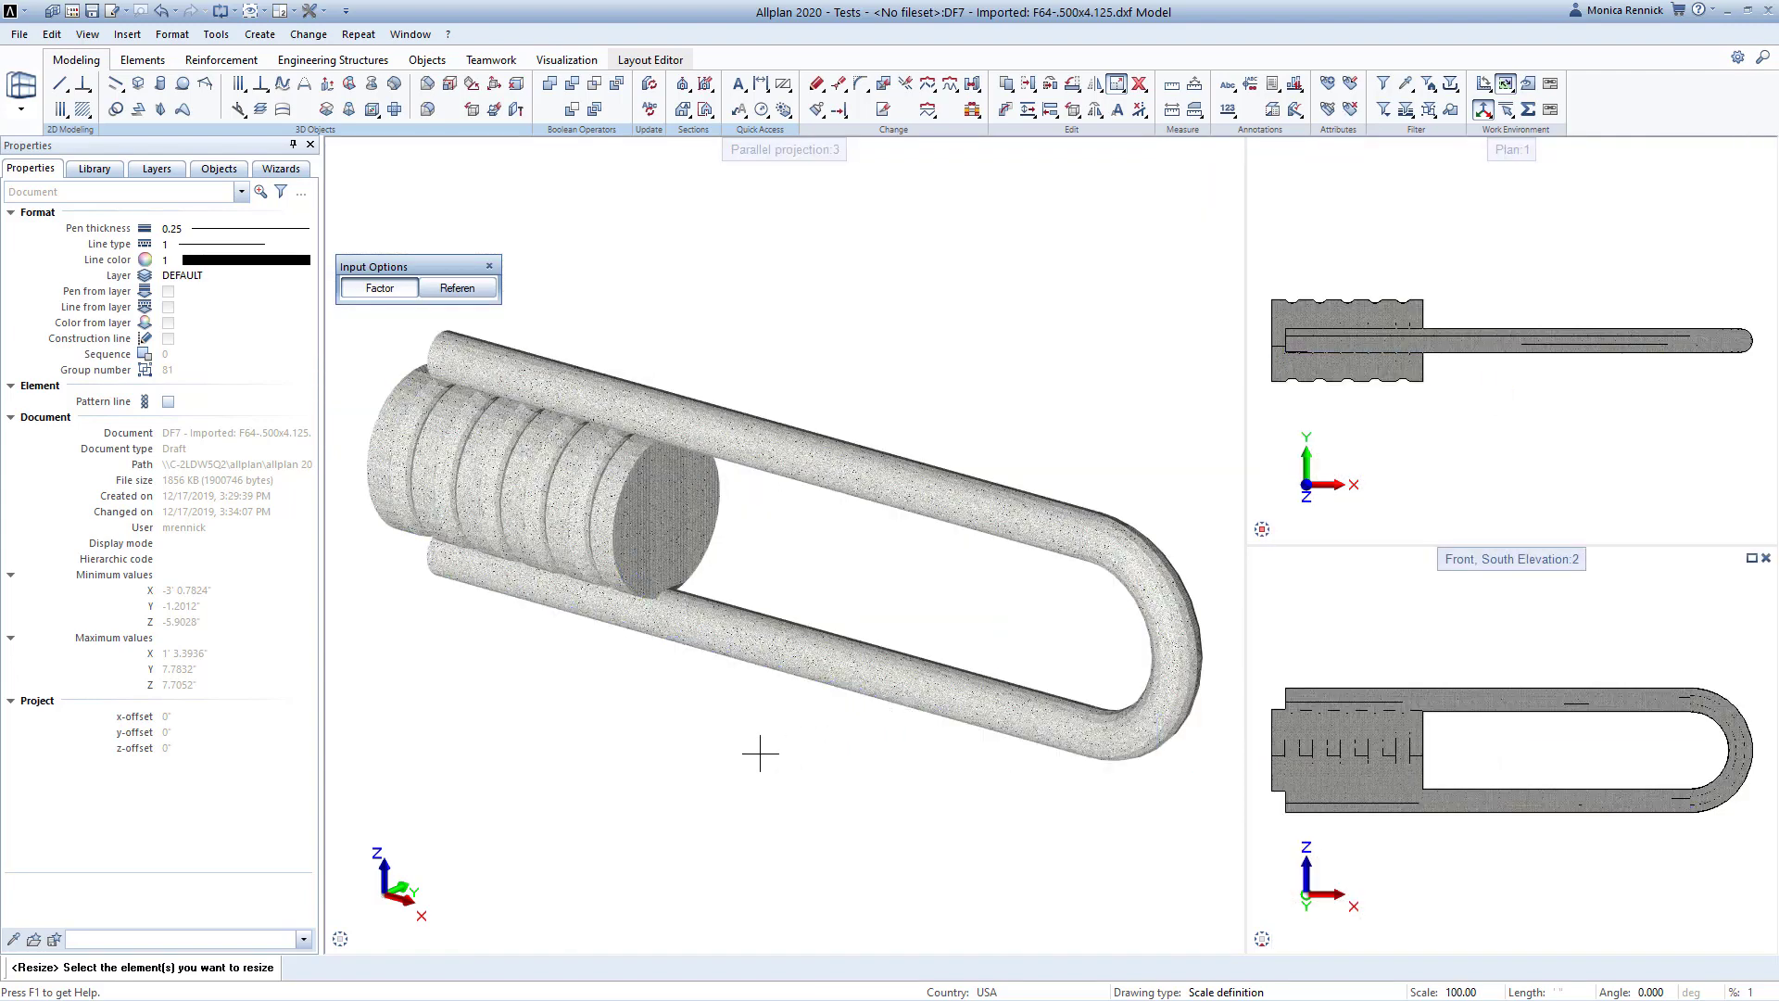
{"action": "key", "text": "Escape"}
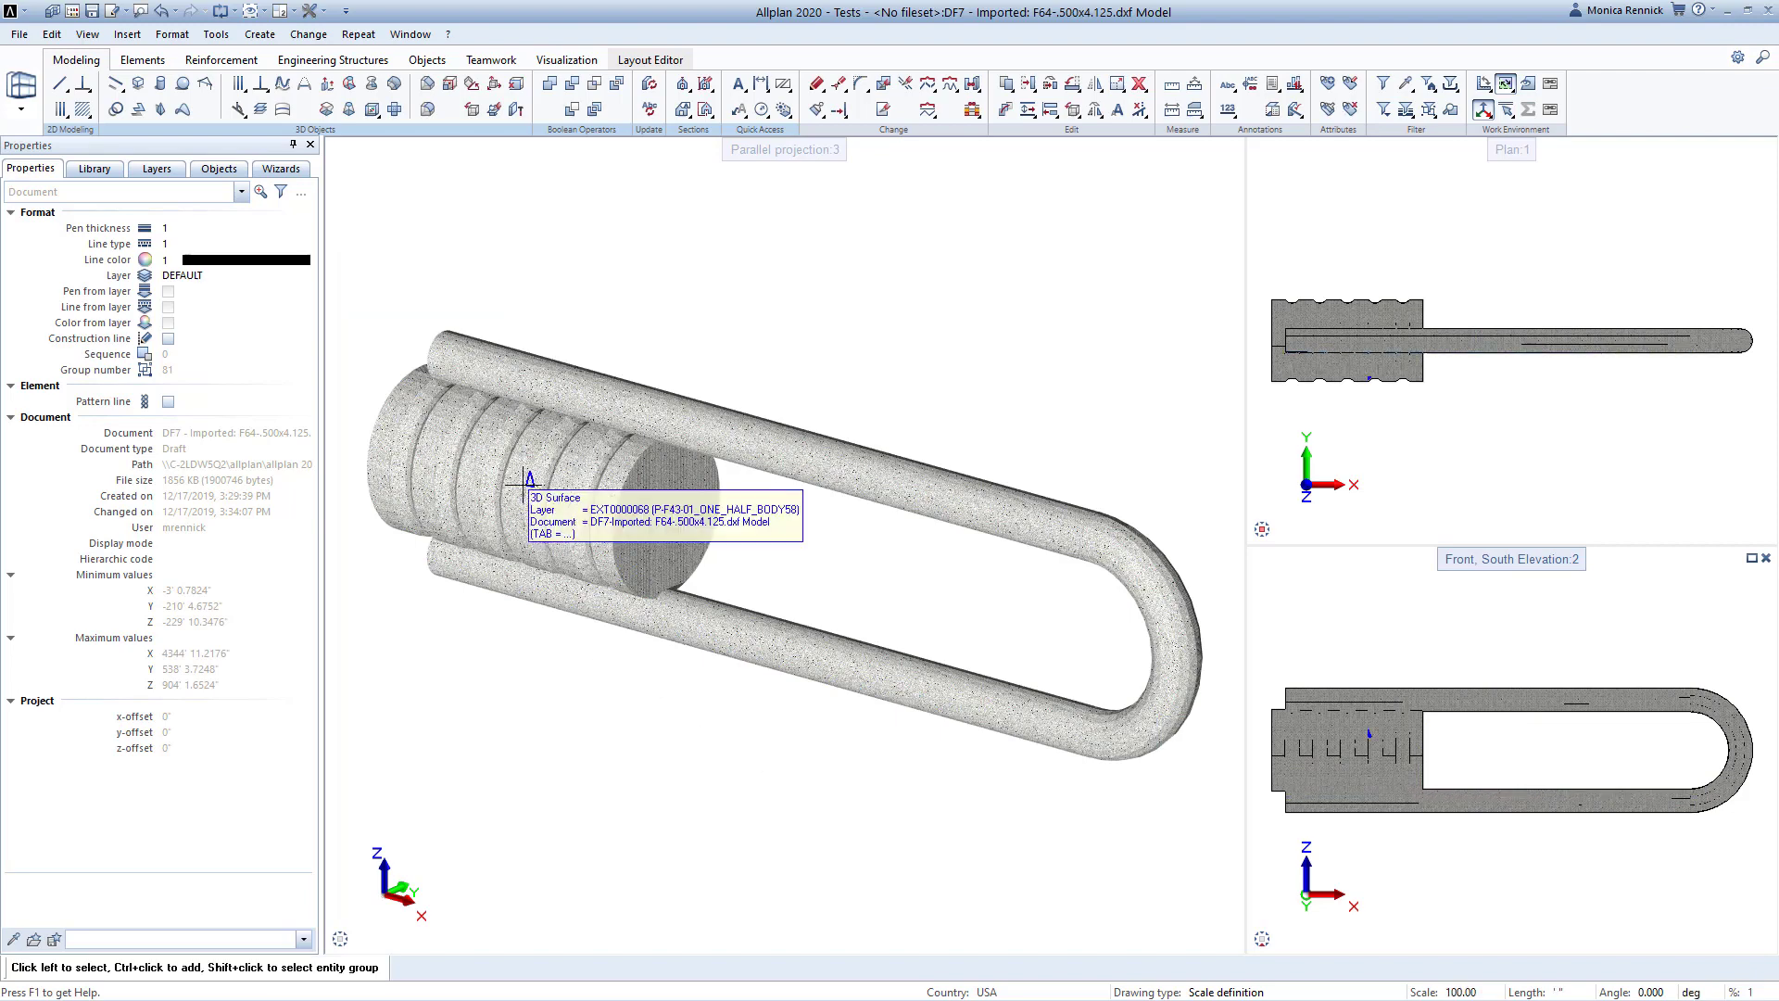
- Draw a box solid in plan around the enlarged anchor, with its height above the part
{"action": "left_click", "coordinate": [139, 84]}
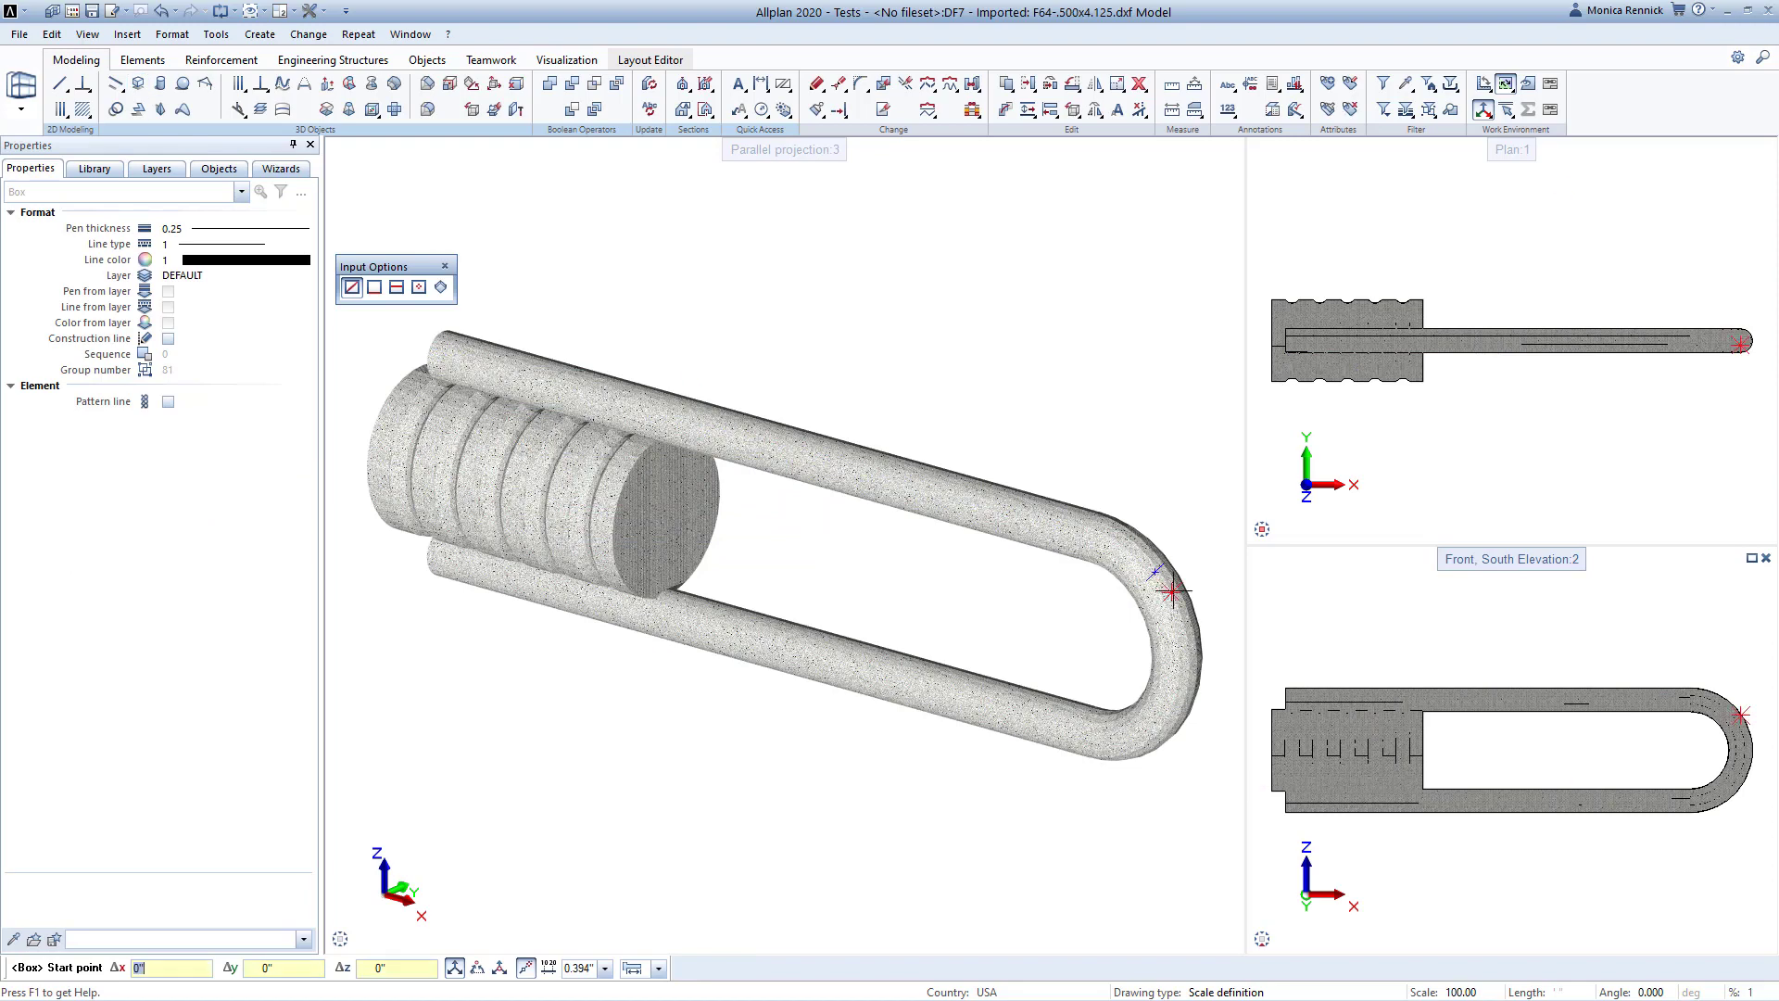
{"action": "right_click", "coordinate": [1284, 812]}
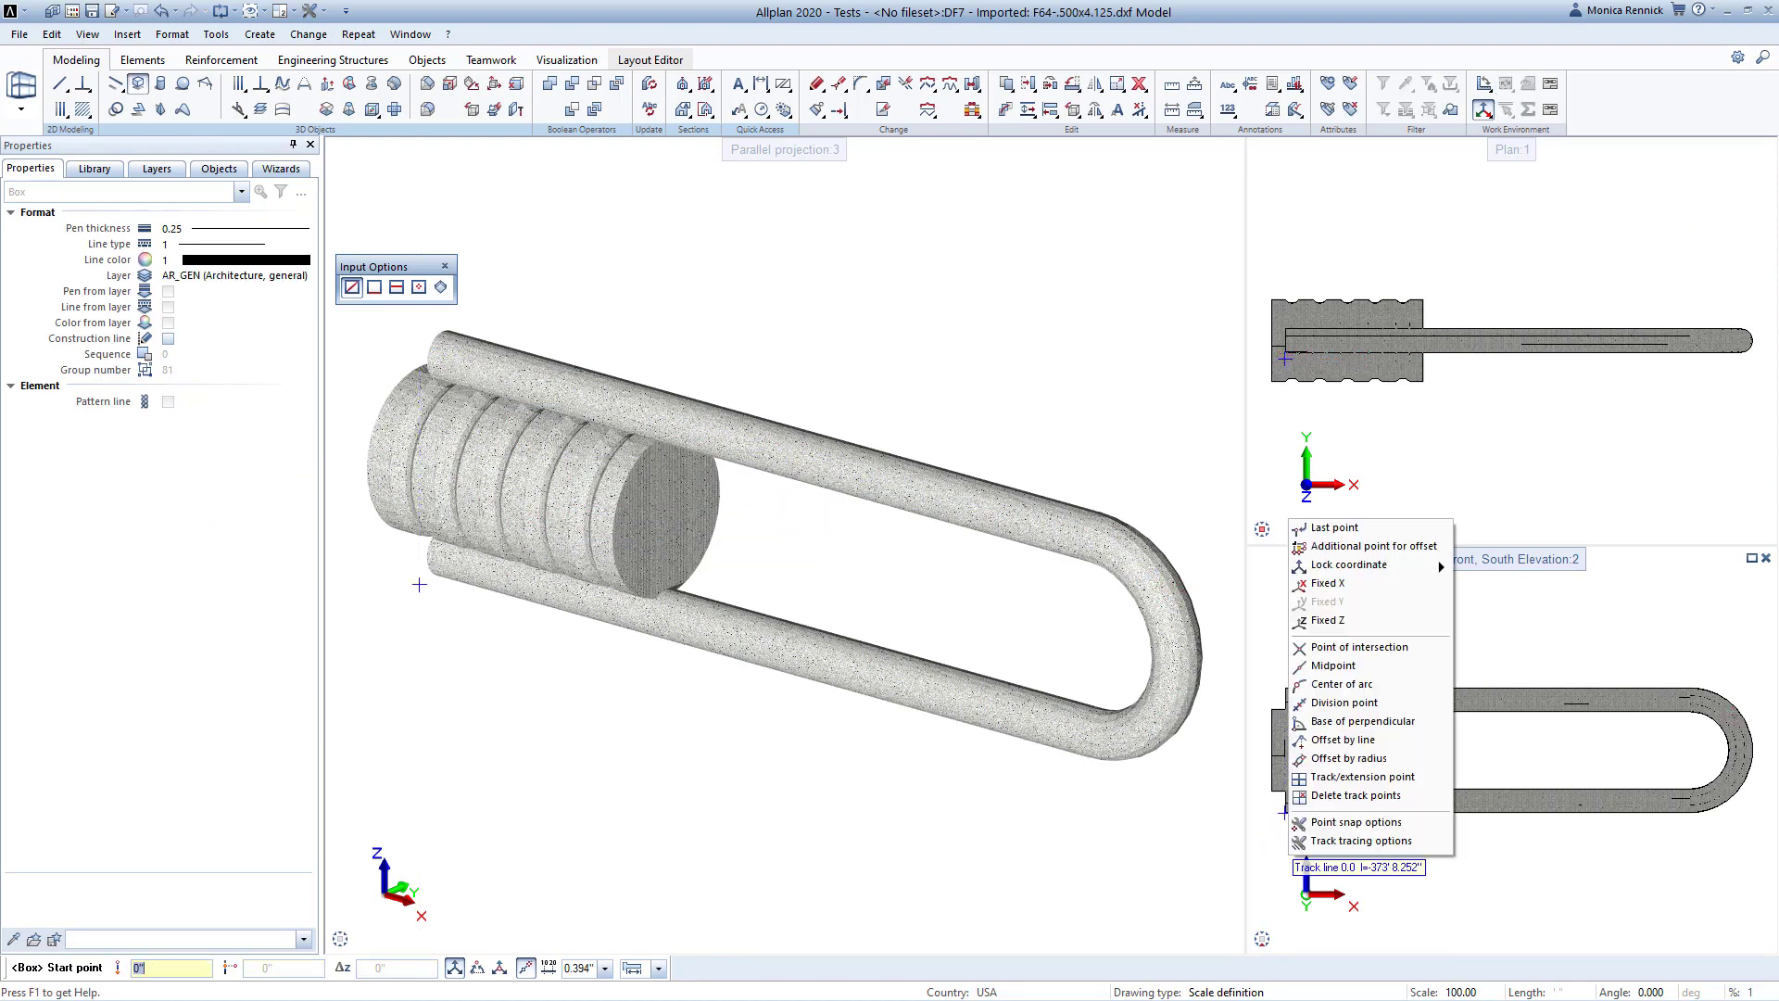
{"action": "left_click", "coordinate": [1348, 620]}
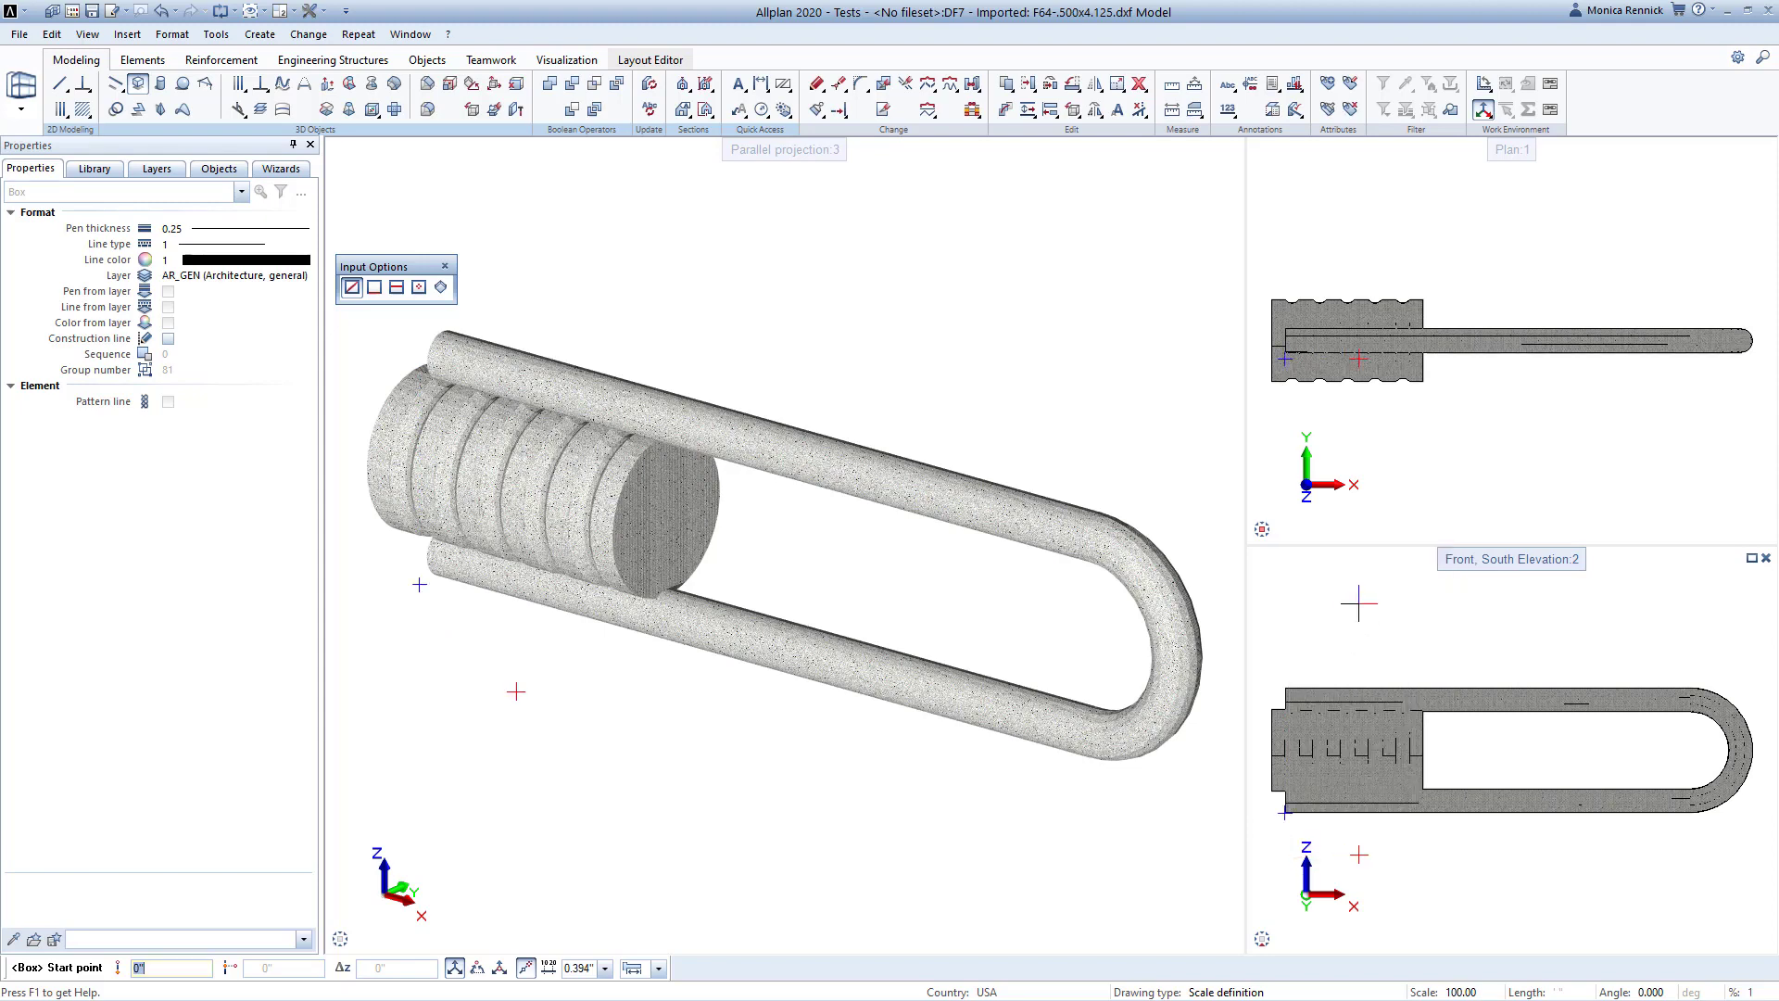
{"action": "key", "text": "Escape"}
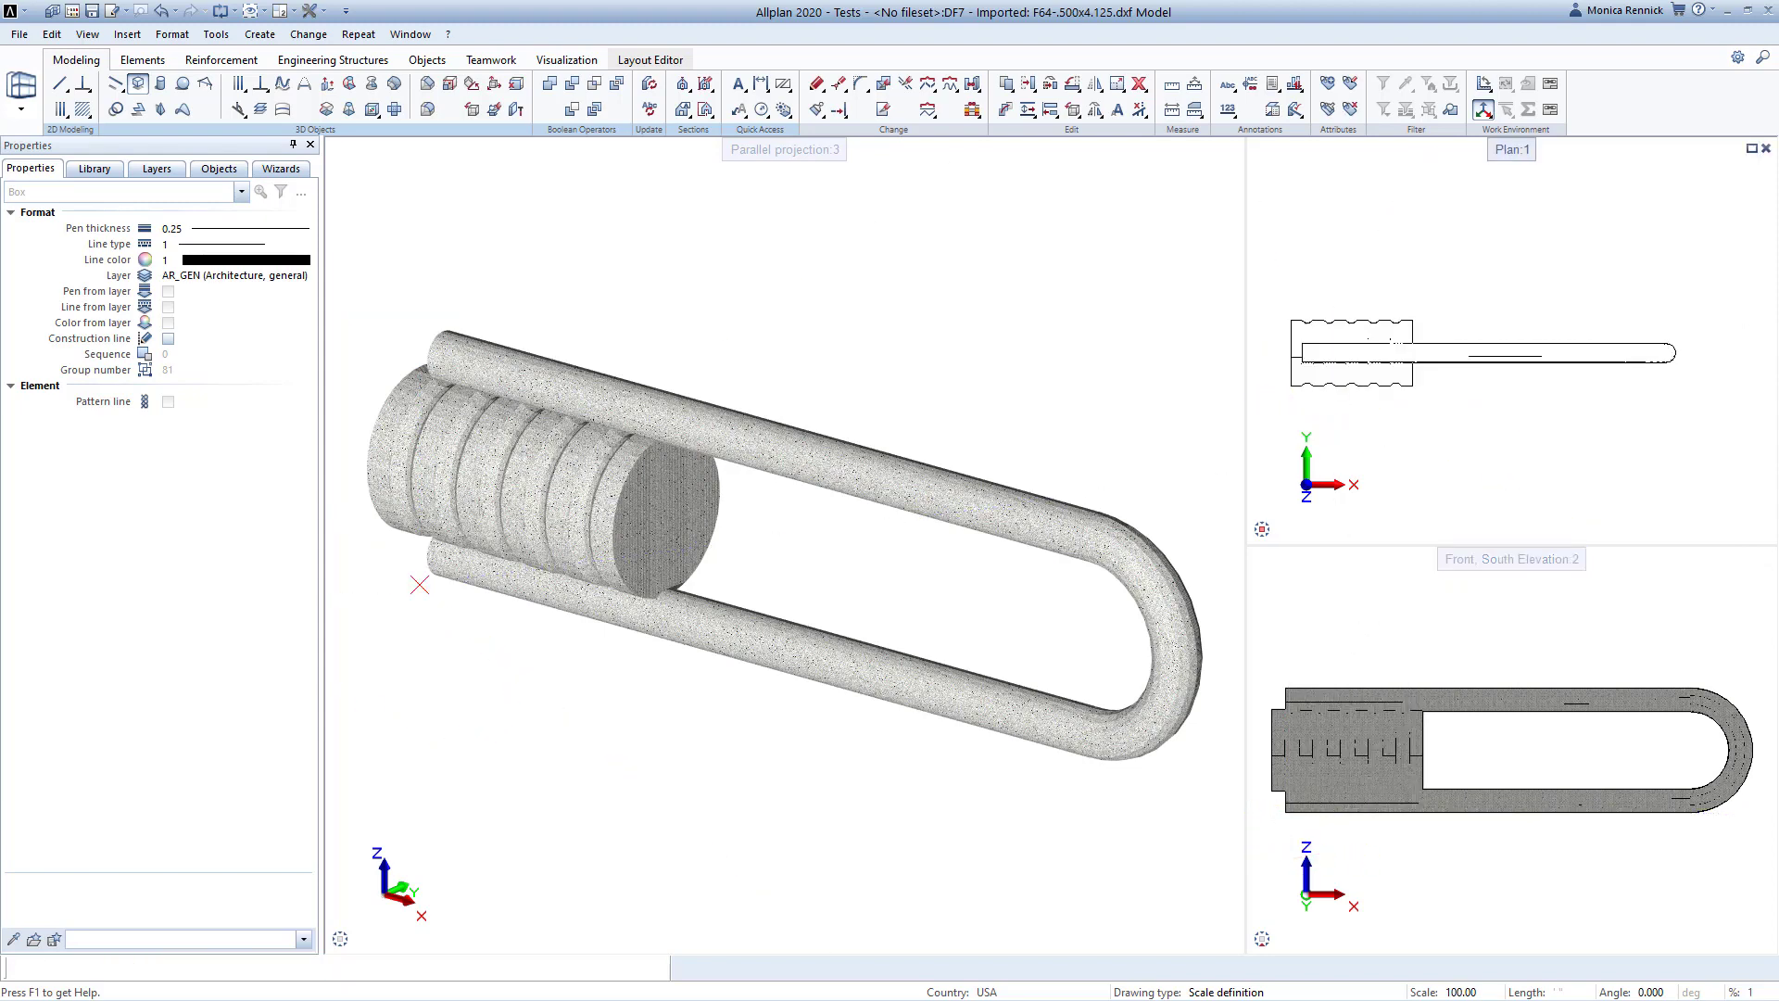
{"action": "left_click", "coordinate": [1274, 414]}
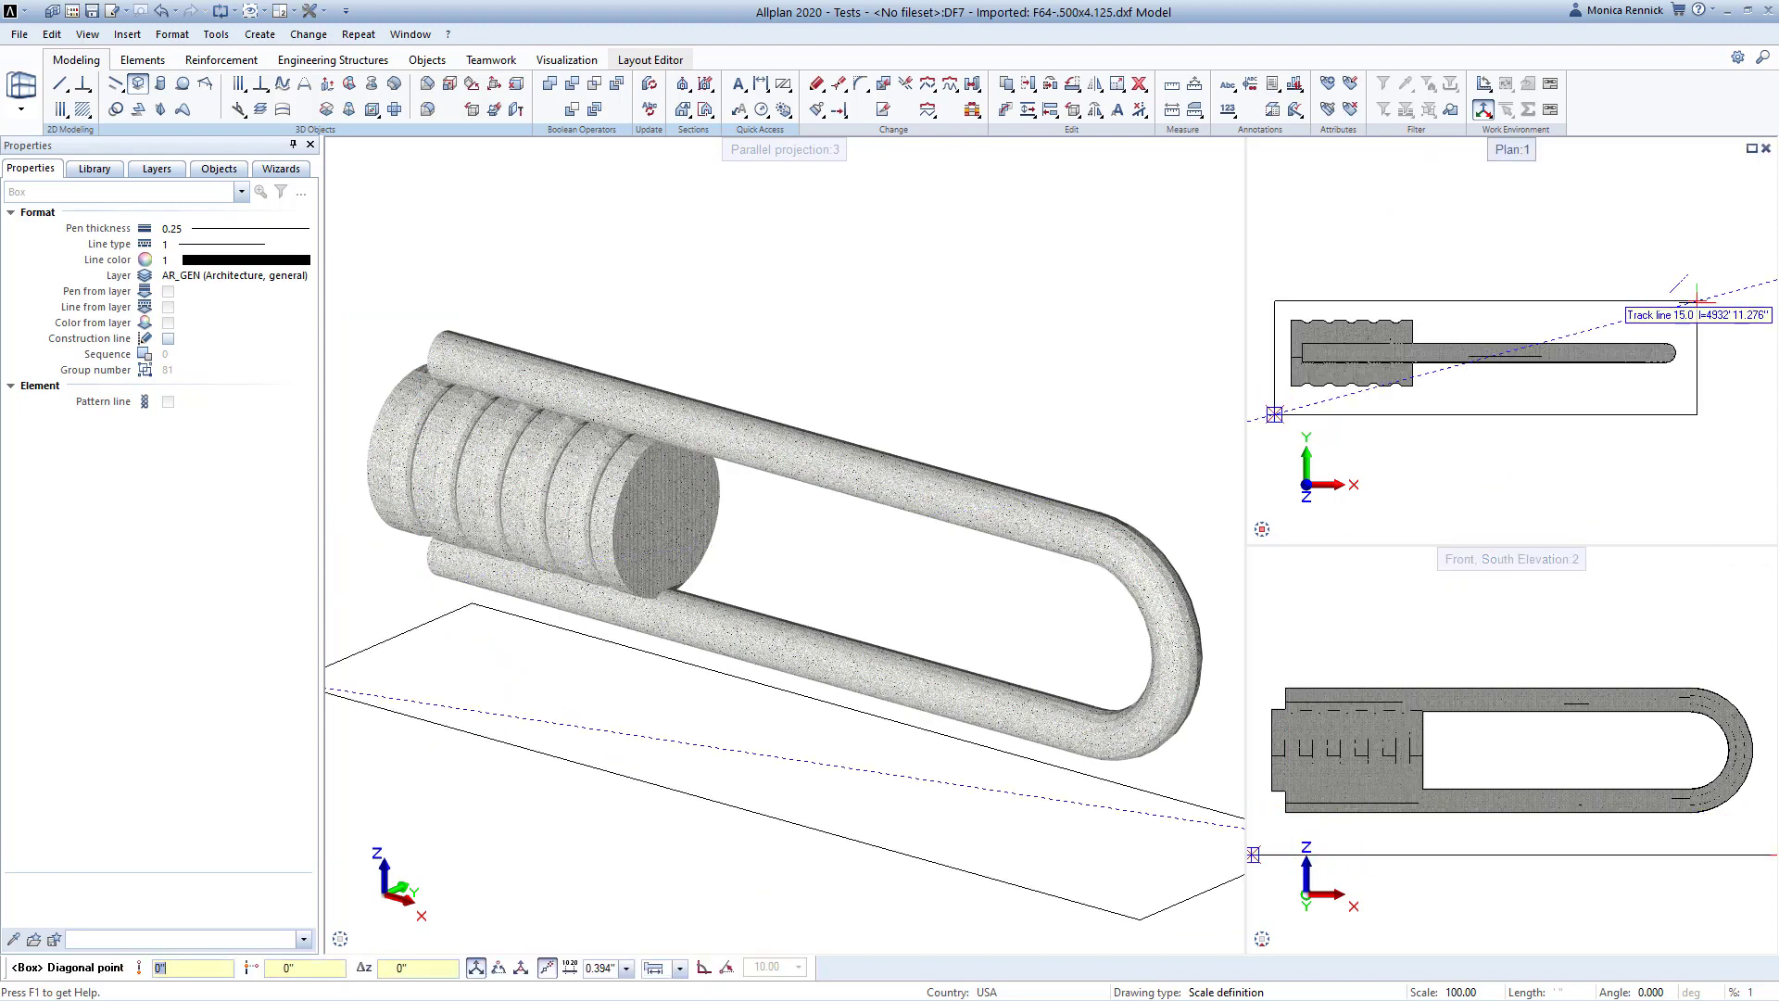
{"action": "left_click", "coordinate": [1699, 300]}
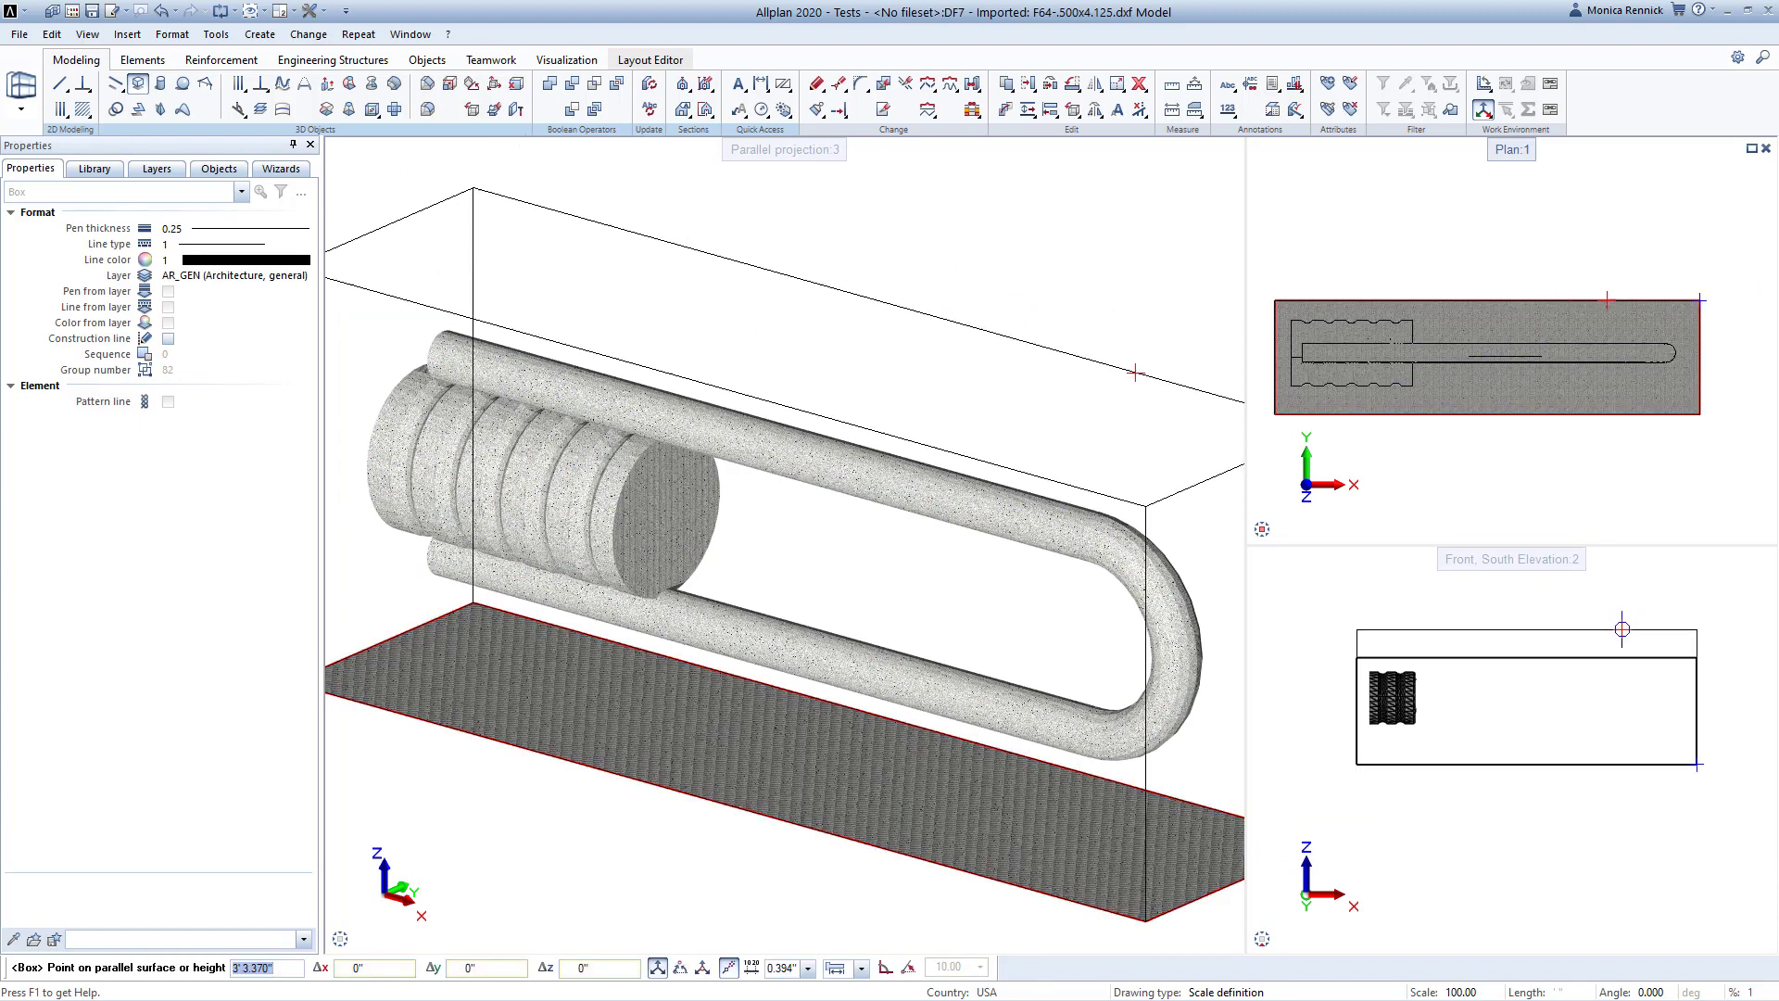
{"action": "left_click", "coordinate": [1650, 608]}
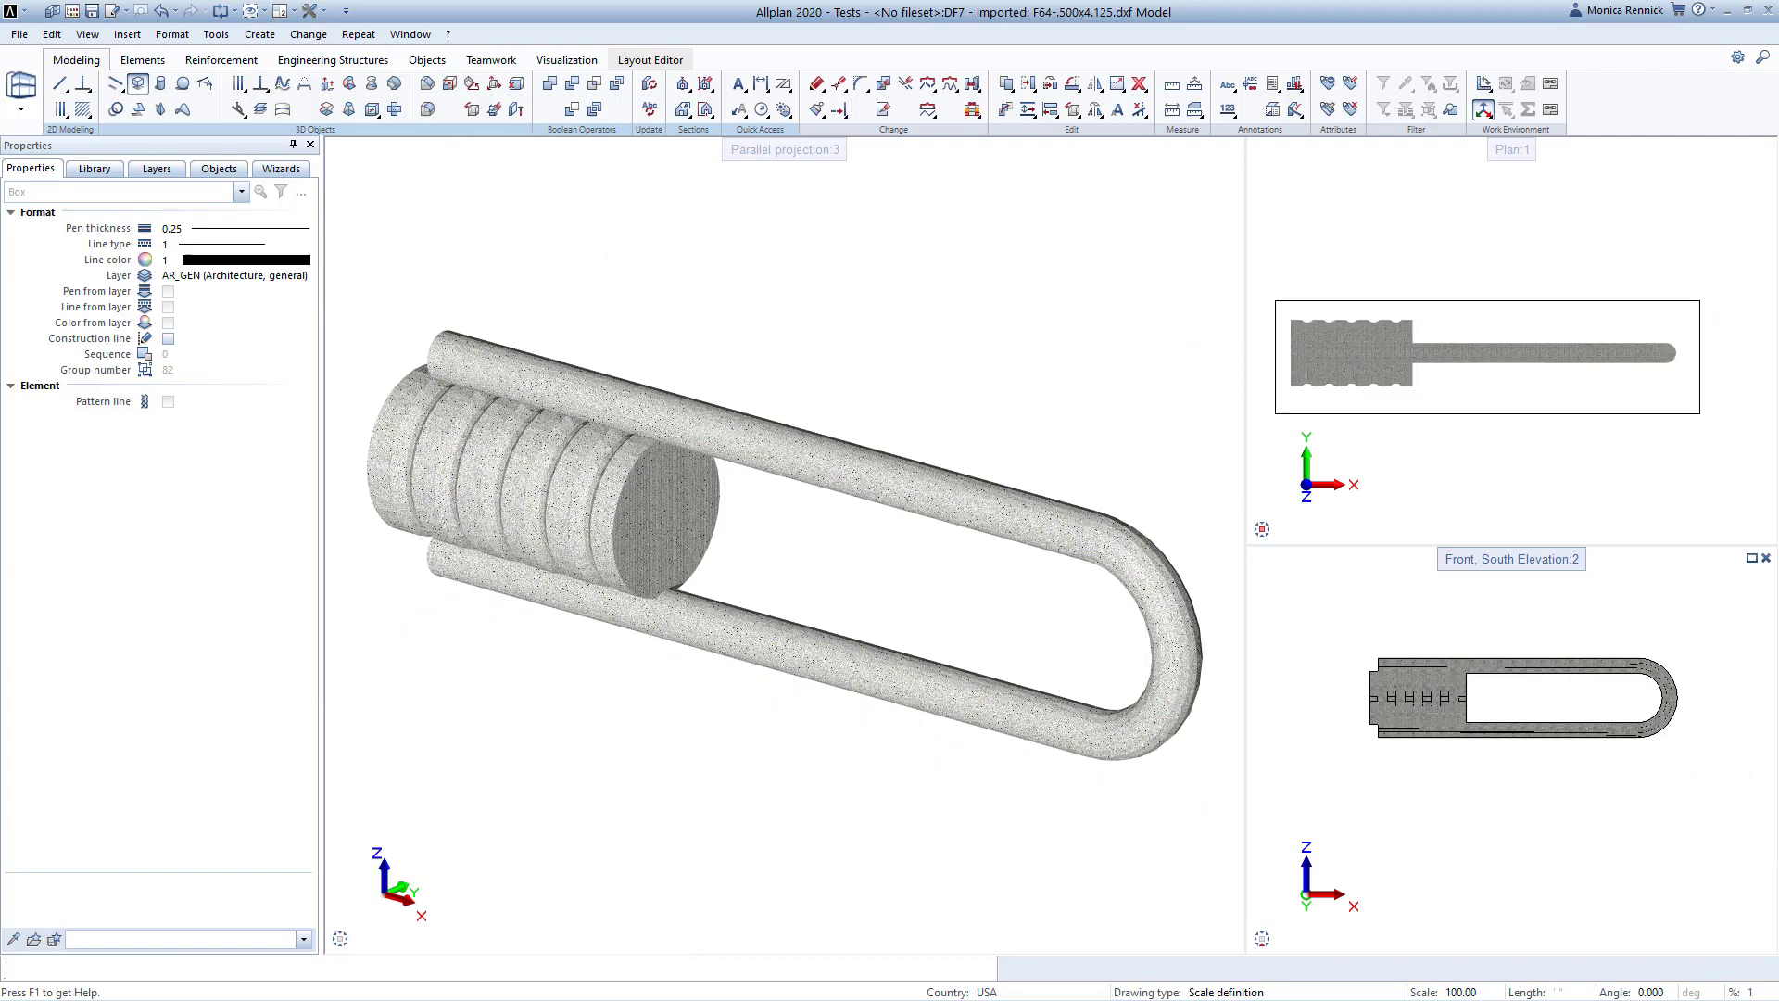
{"action": "scroll", "coordinate": [1026, 530], "scroll_direction": "down", "scroll_amount": 3}
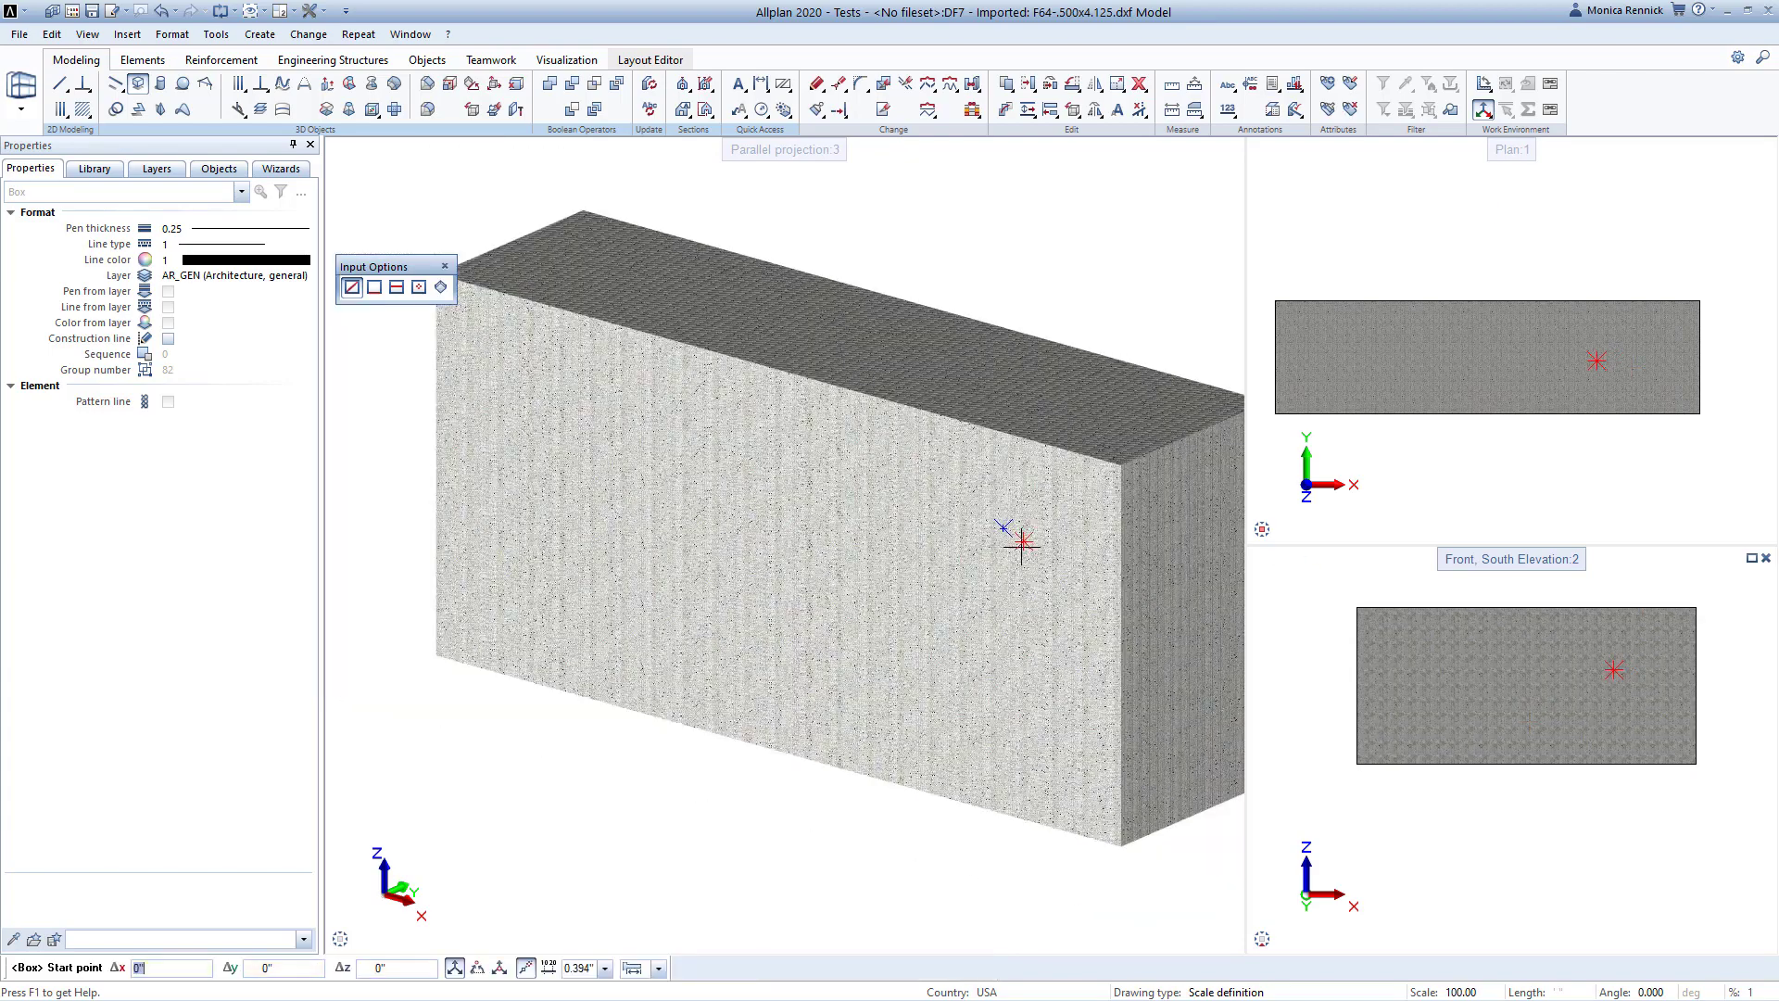
{"action": "key", "text": "Escape"}
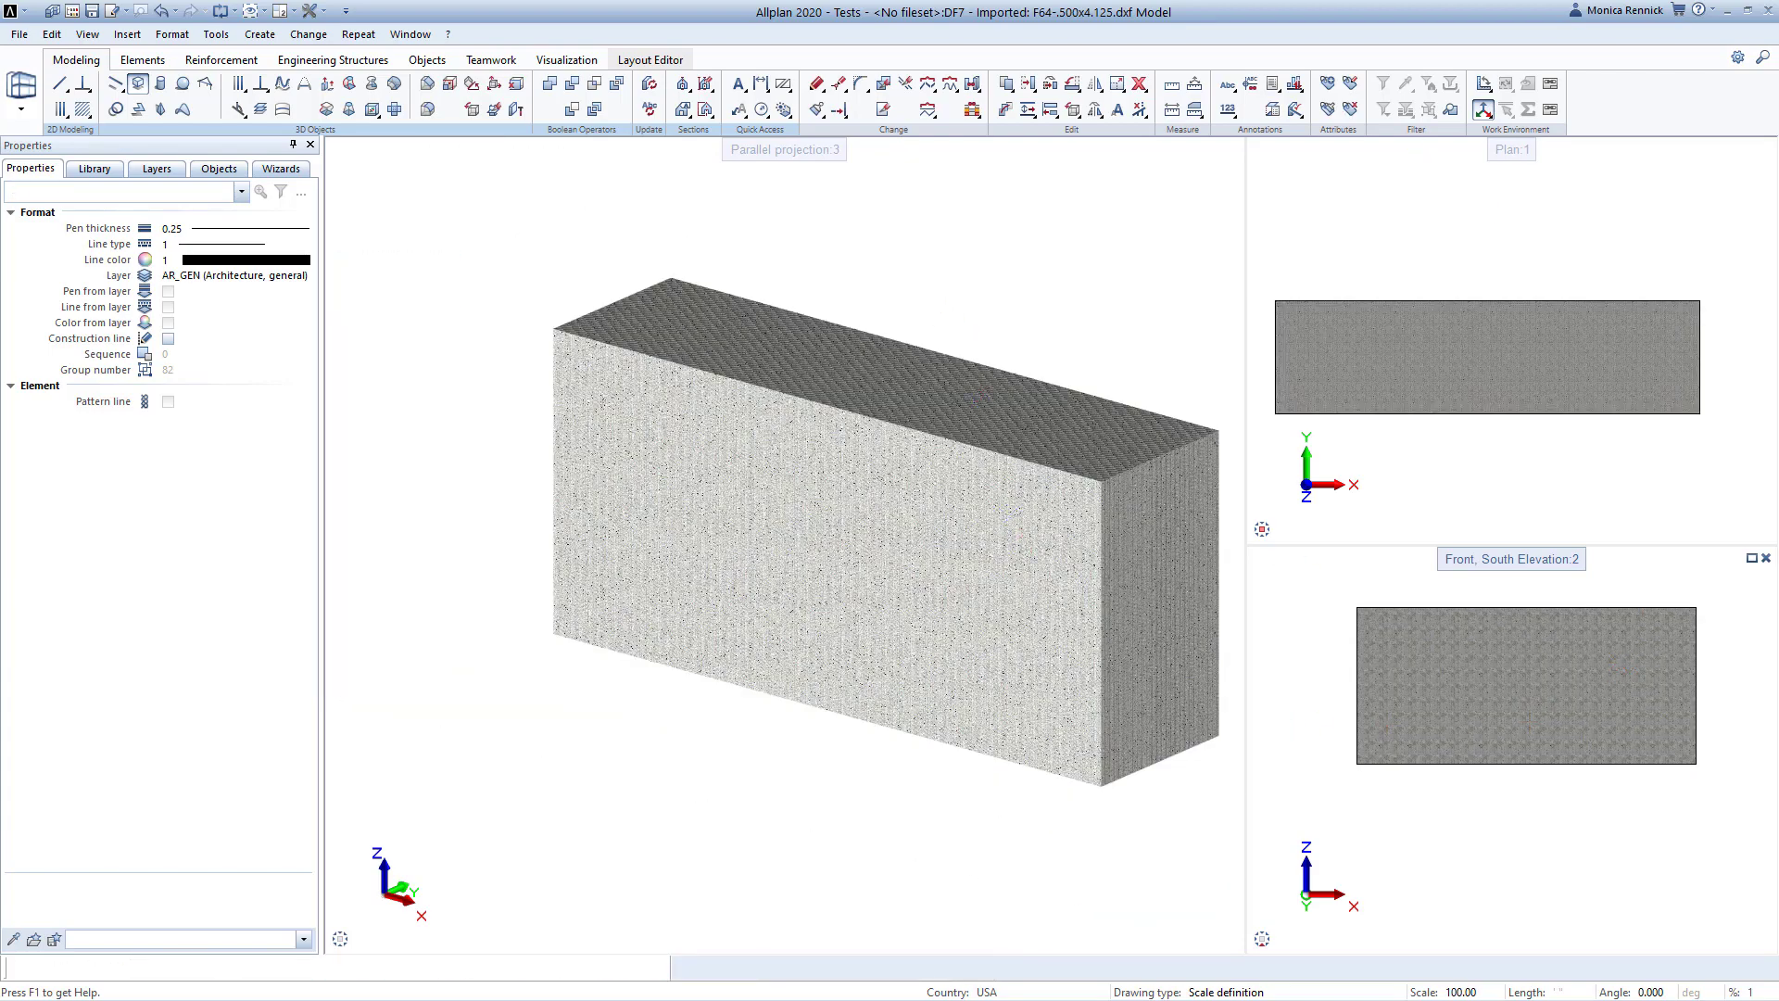
- Intersect the box with the anchor surfaces to rebuild the part, dismissing the closed-solid warning
{"action": "left_click", "coordinate": [595, 85]}
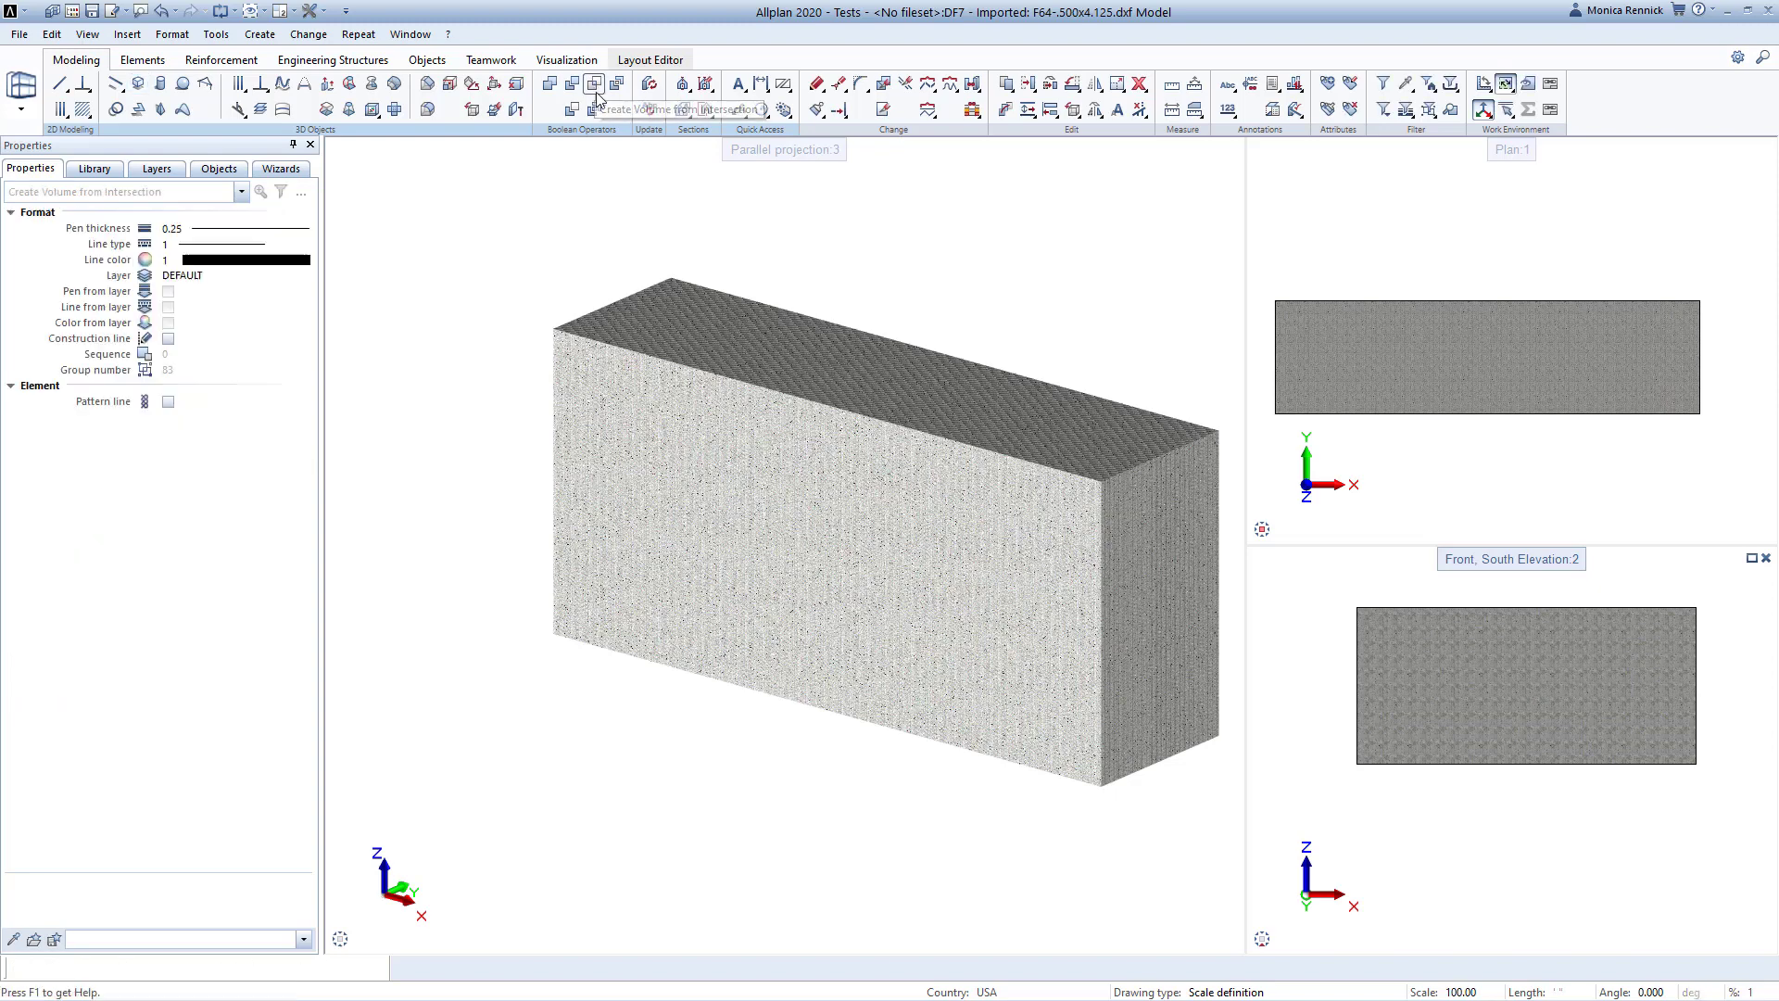
{"action": "left_click", "coordinate": [667, 292]}
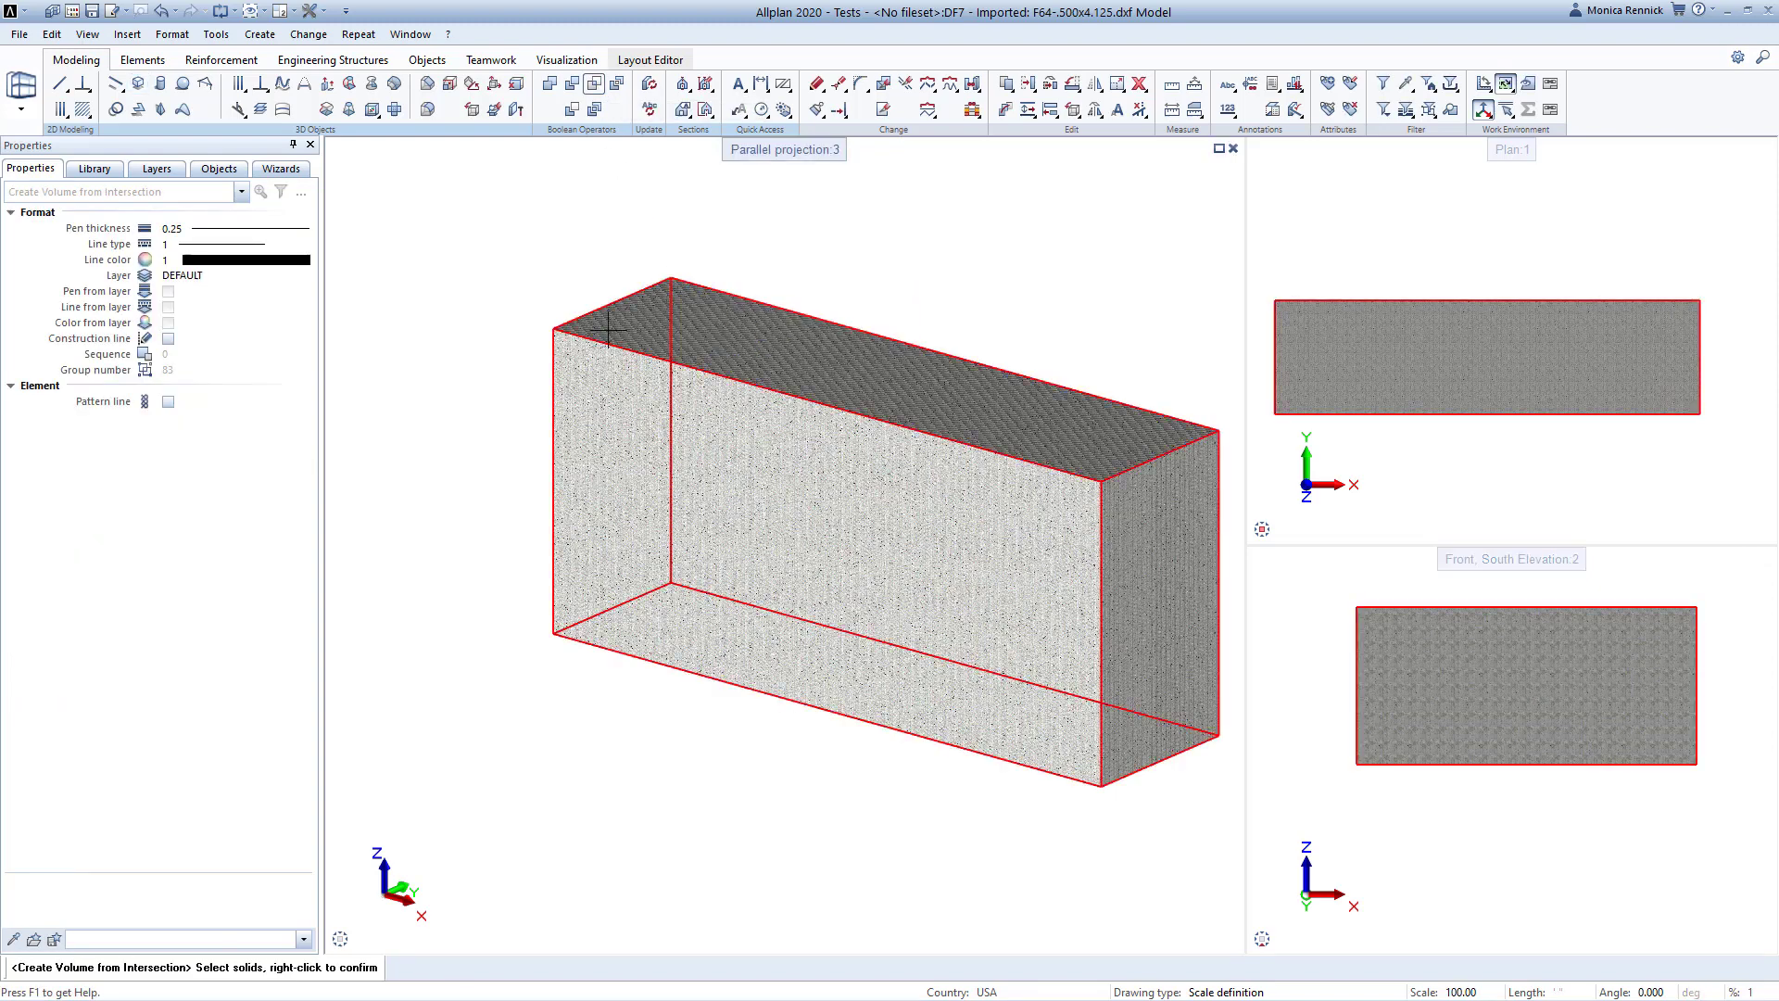
{"action": "left_click_drag", "start_coordinate": [492, 262], "coordinate": [1073, 720]}
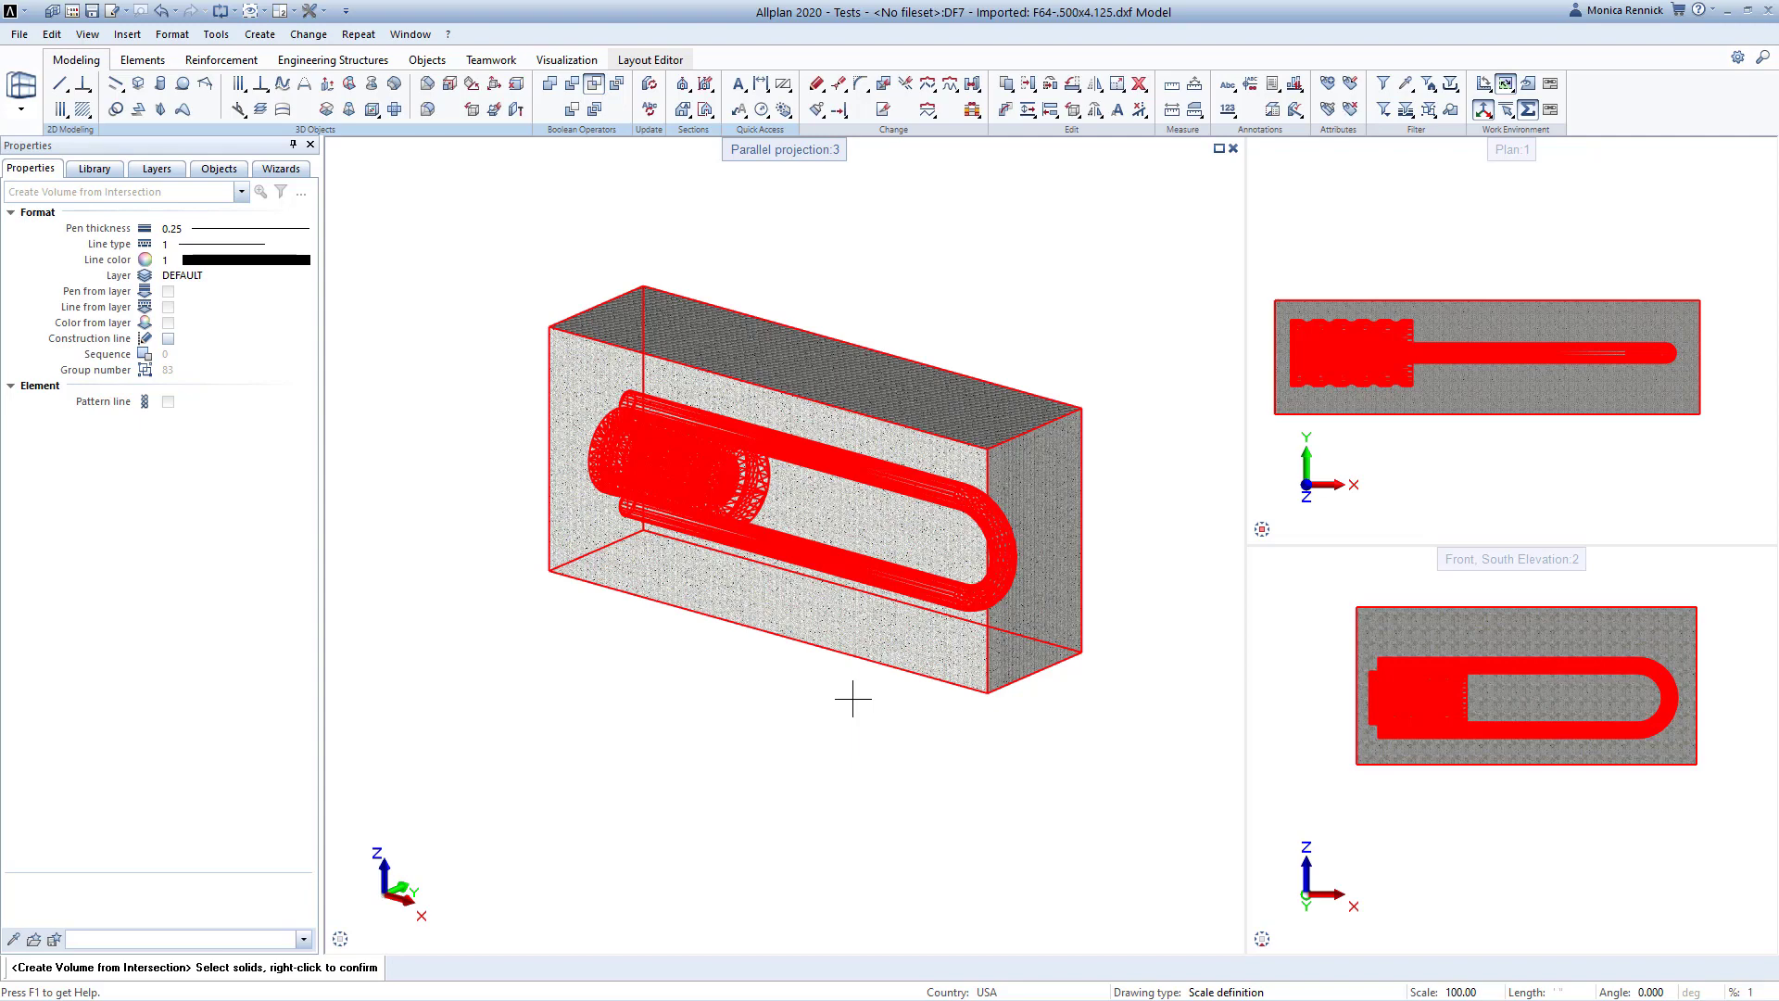
{"action": "right_click", "coordinate": [853, 698]}
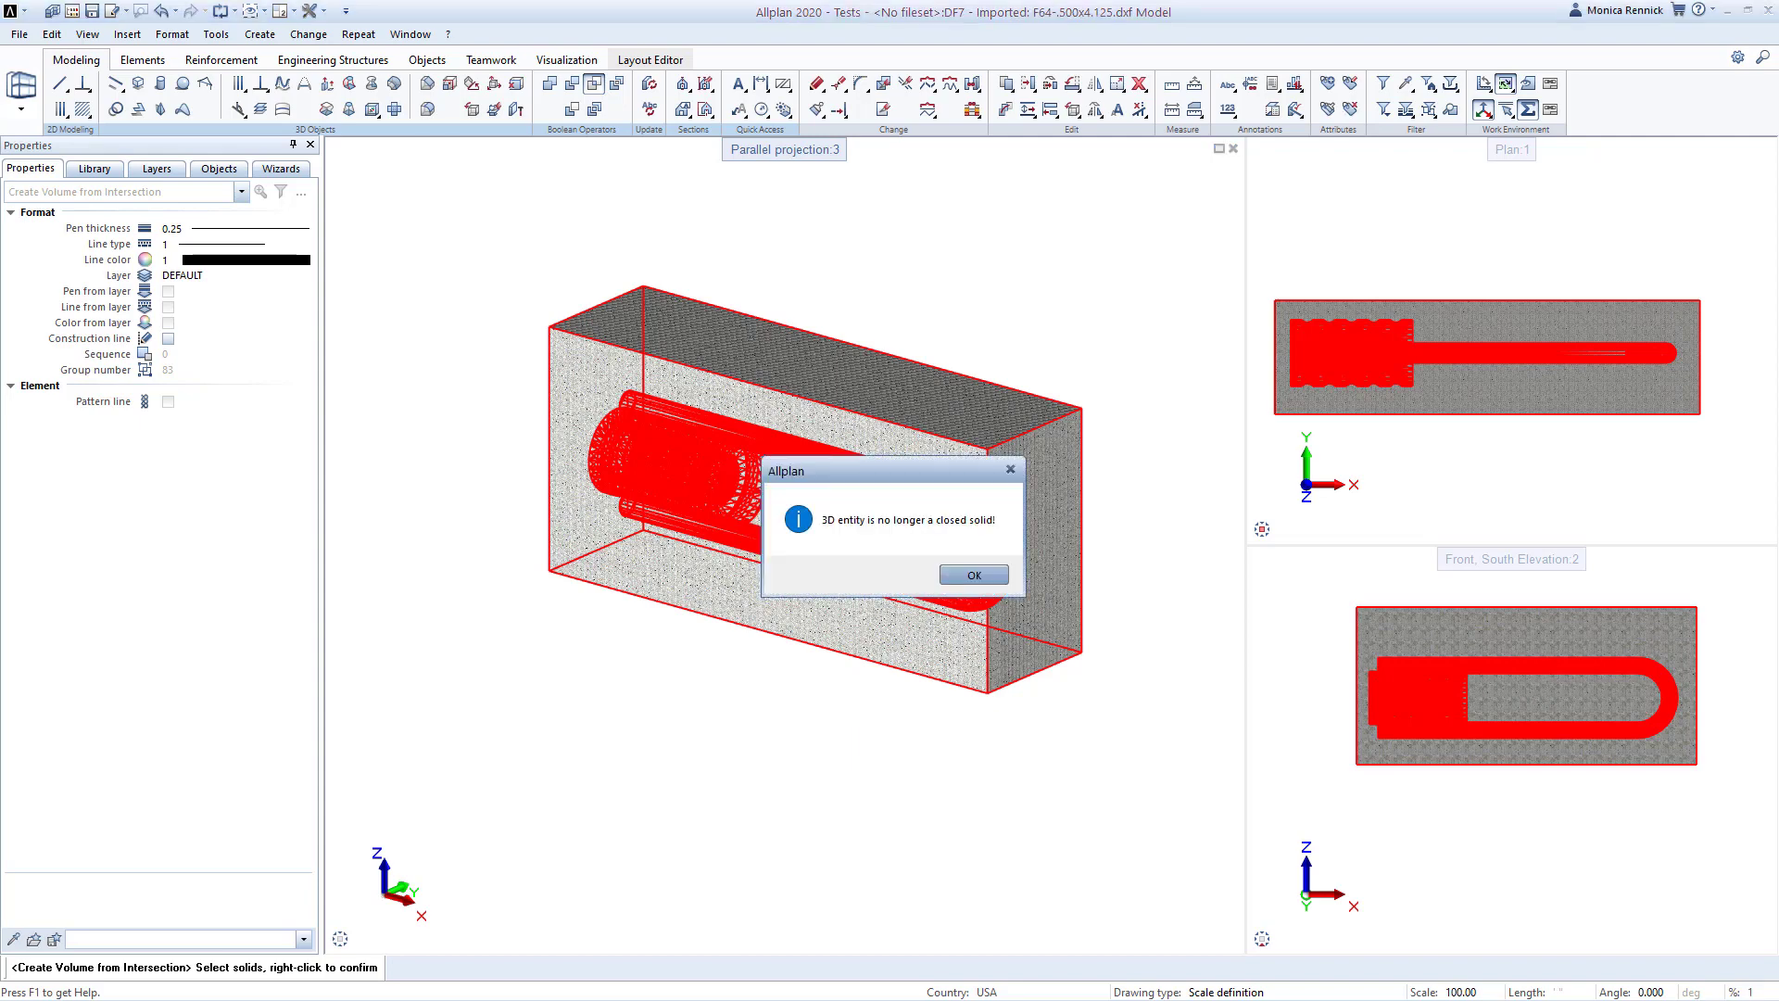
{"action": "left_click", "coordinate": [973, 576]}
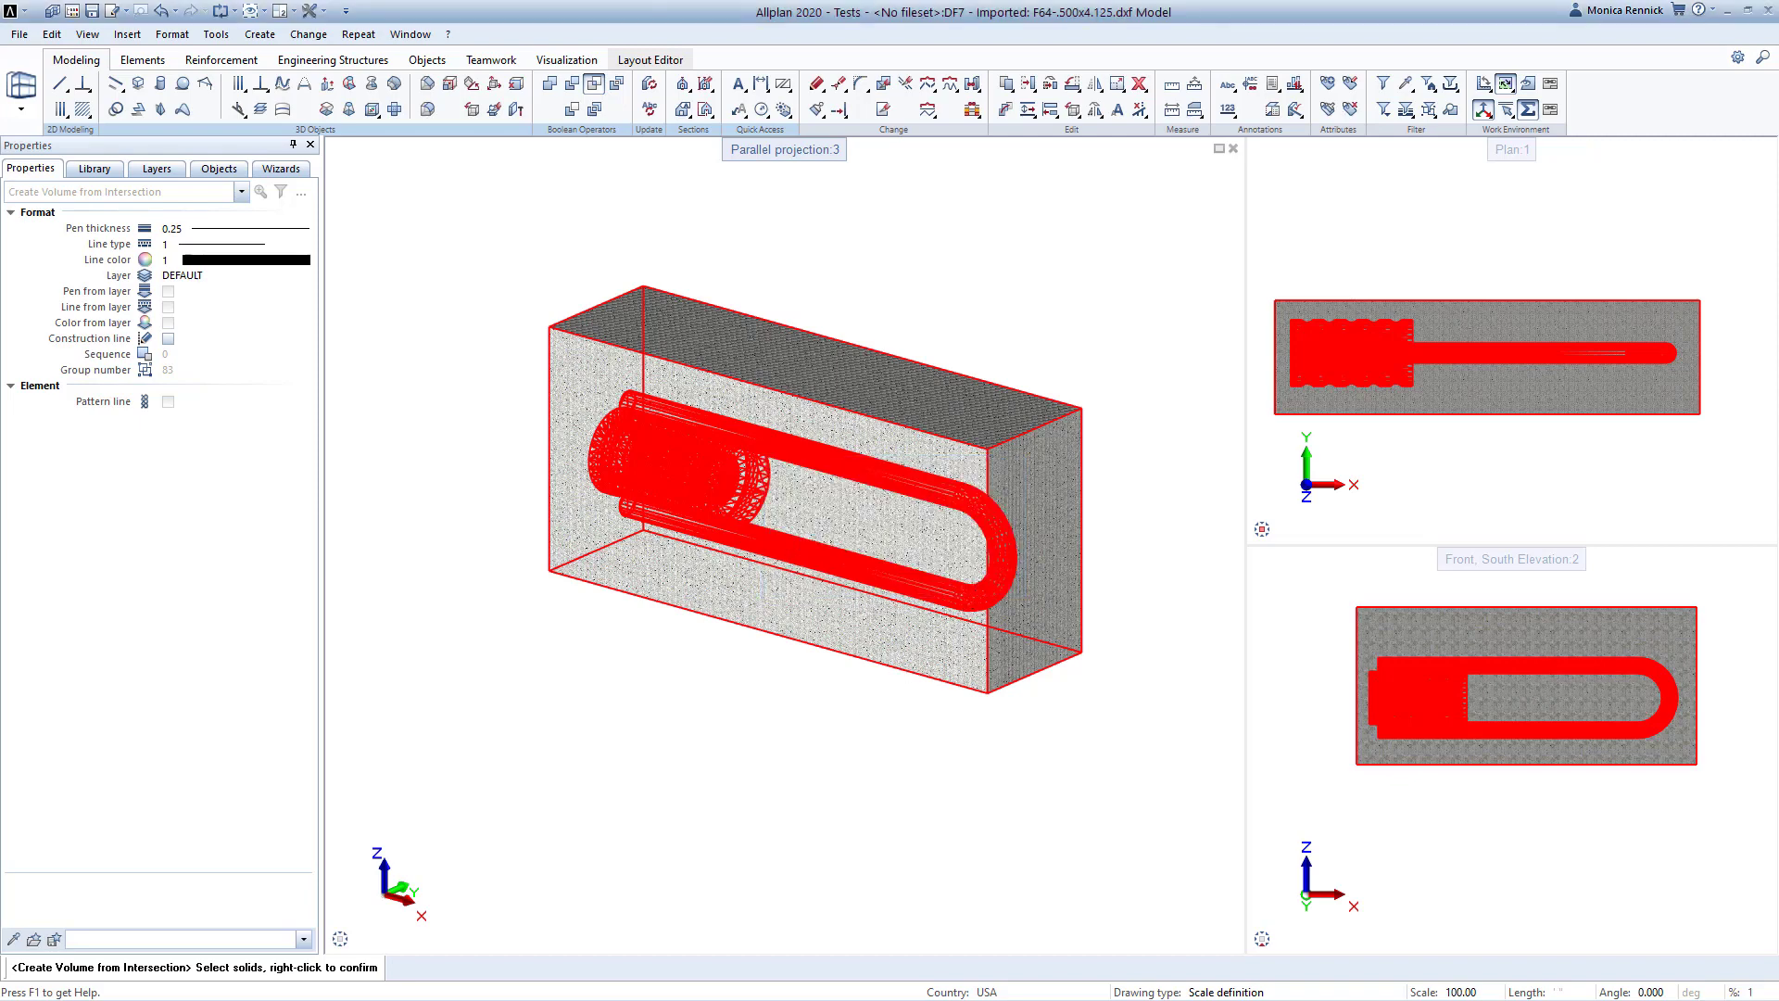